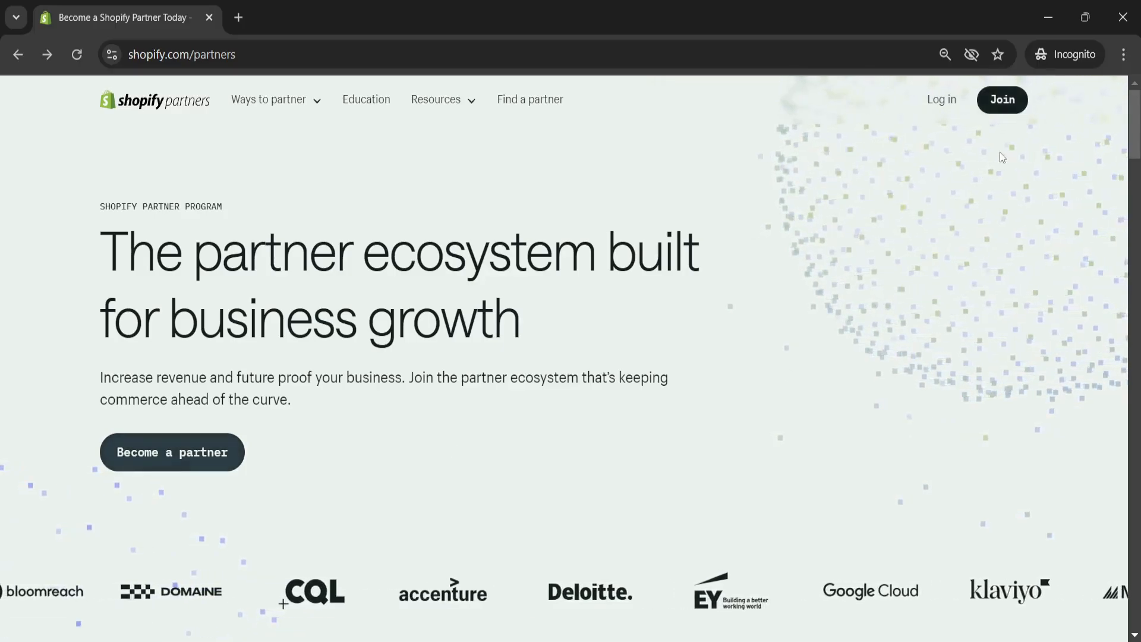
Join the Shopify Partner program by signing up with Google, entering the account email and account password and approving the Shopify sign-in.
{"action": "left_click", "coordinate": [1003, 102]}
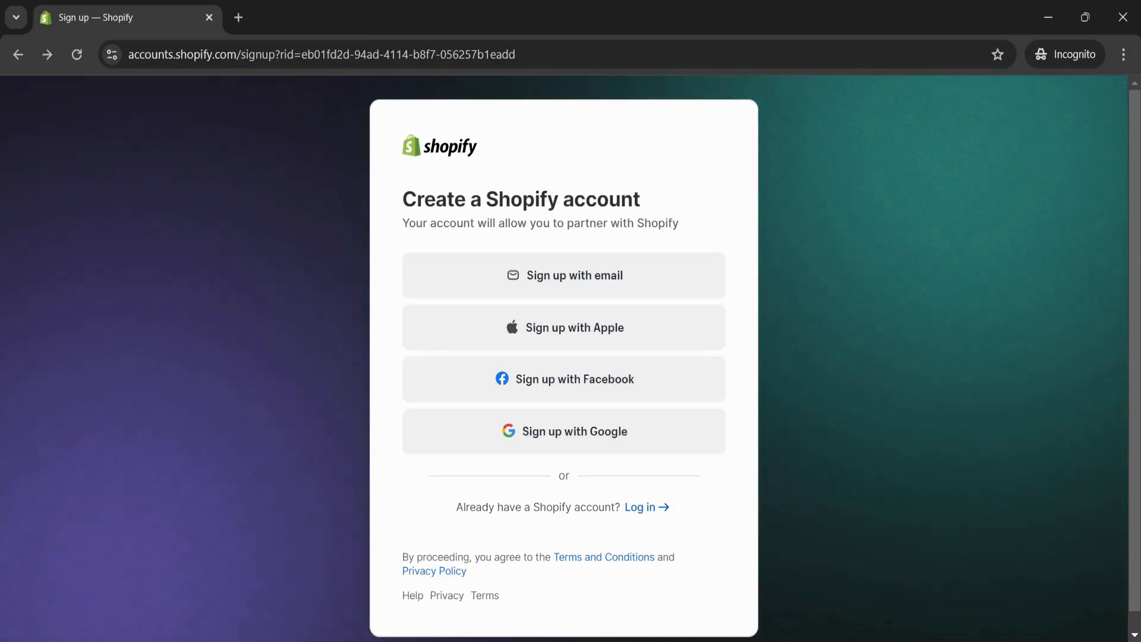
{"action": "left_click", "coordinate": [572, 438]}
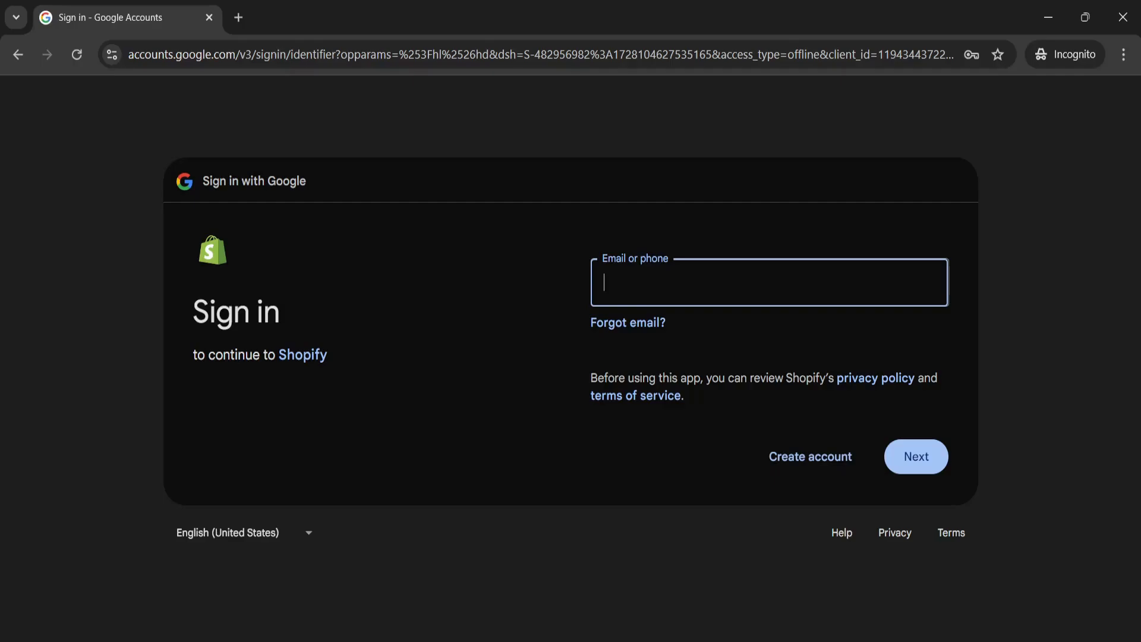
{"action": "key", "text": "ctrl+v"}
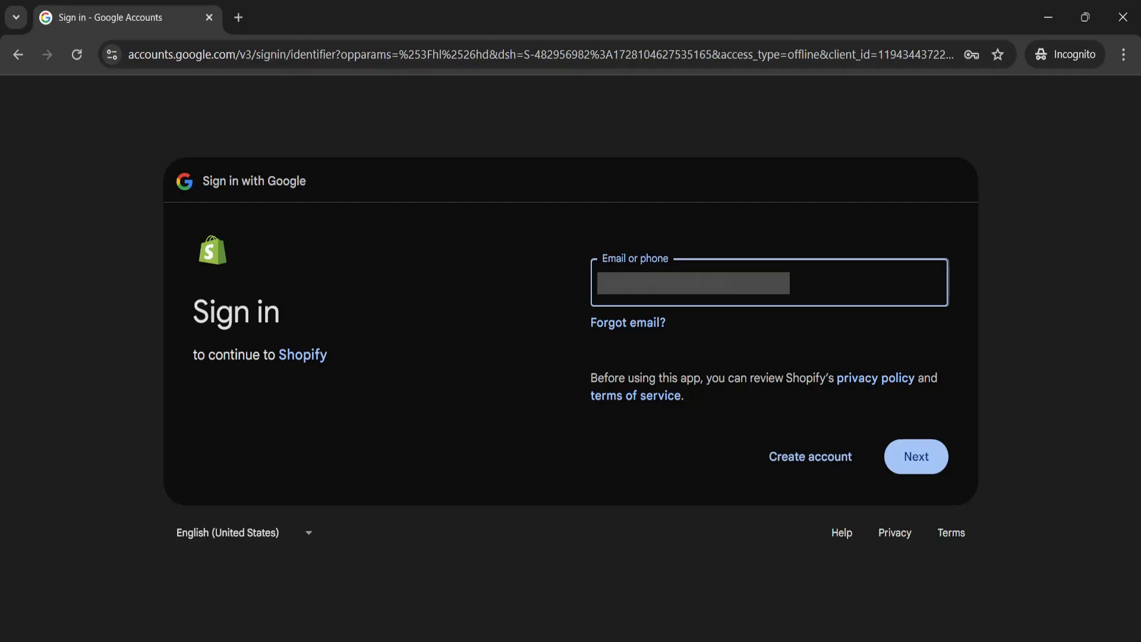
{"action": "left_click", "coordinate": [918, 458]}
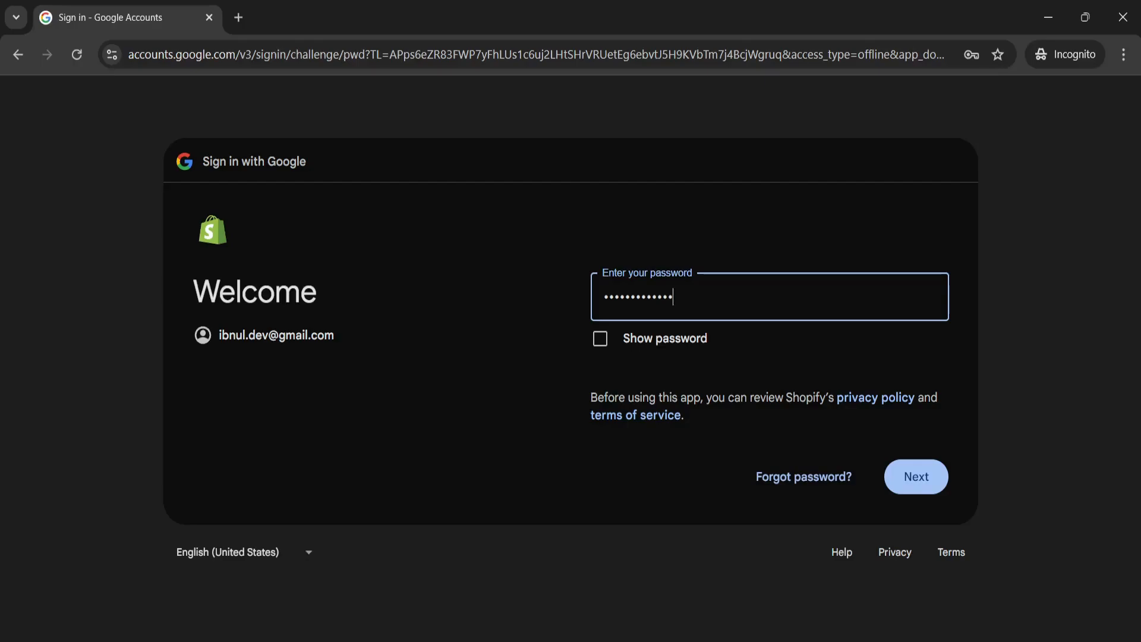
{"action": "left_click", "coordinate": [913, 480]}
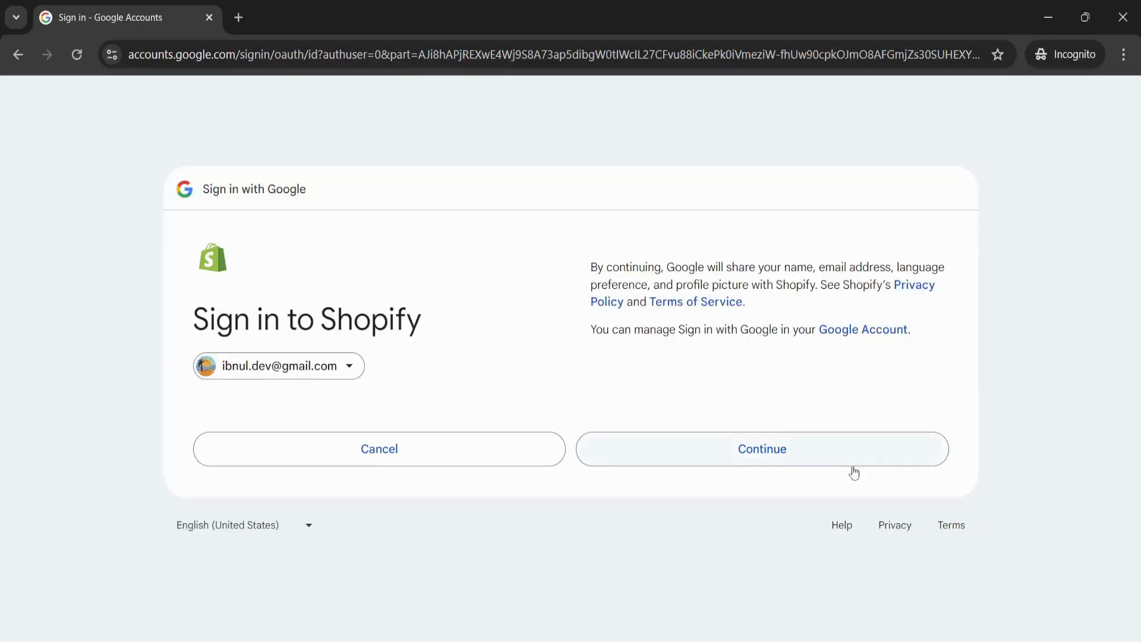
{"action": "left_click", "coordinate": [748, 450]}
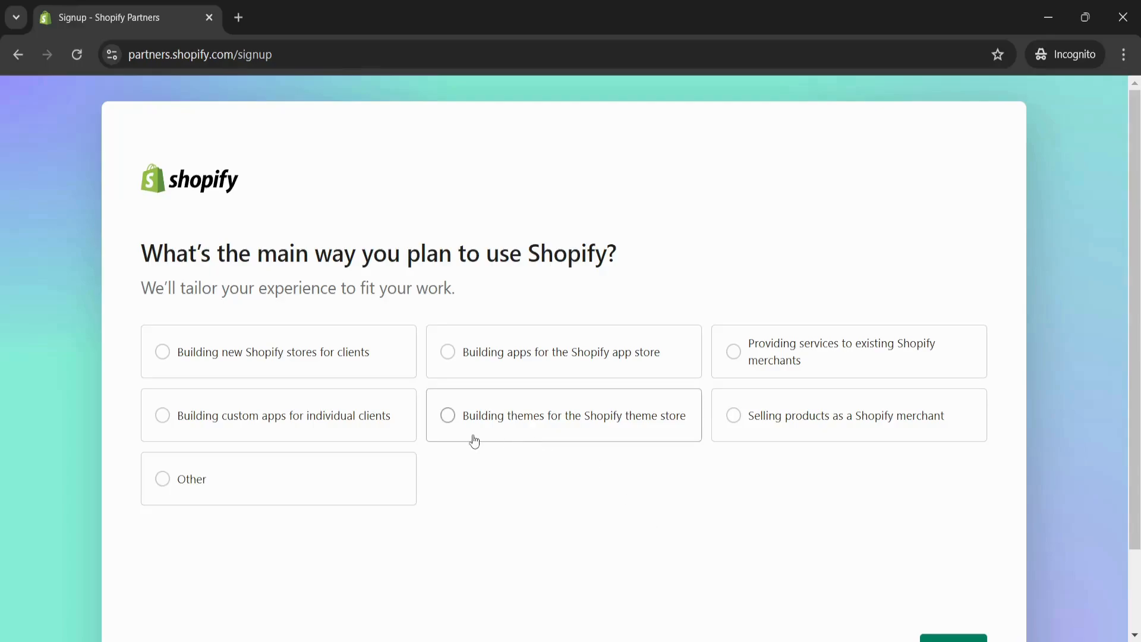
Choose "Building themes for the Shopify theme store" as the main use and accept Bangladesh as the business location.
{"action": "left_click", "coordinate": [565, 421]}
{"action": "scroll", "coordinate": [646, 470], "scroll_direction": "down", "scroll_amount": 2}
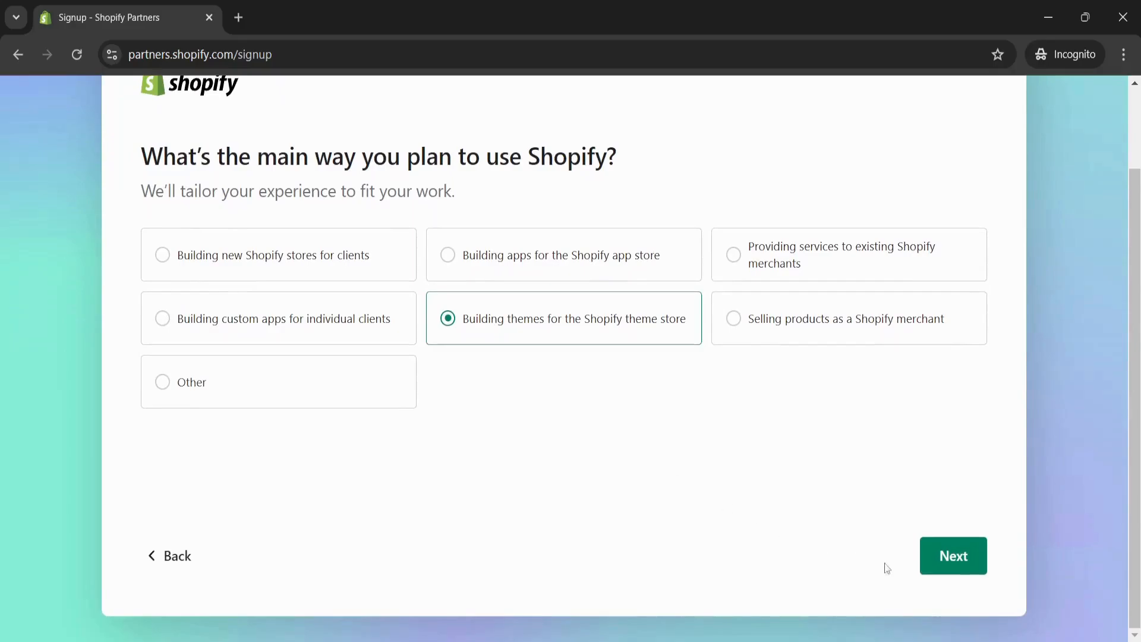
{"action": "left_click", "coordinate": [957, 561]}
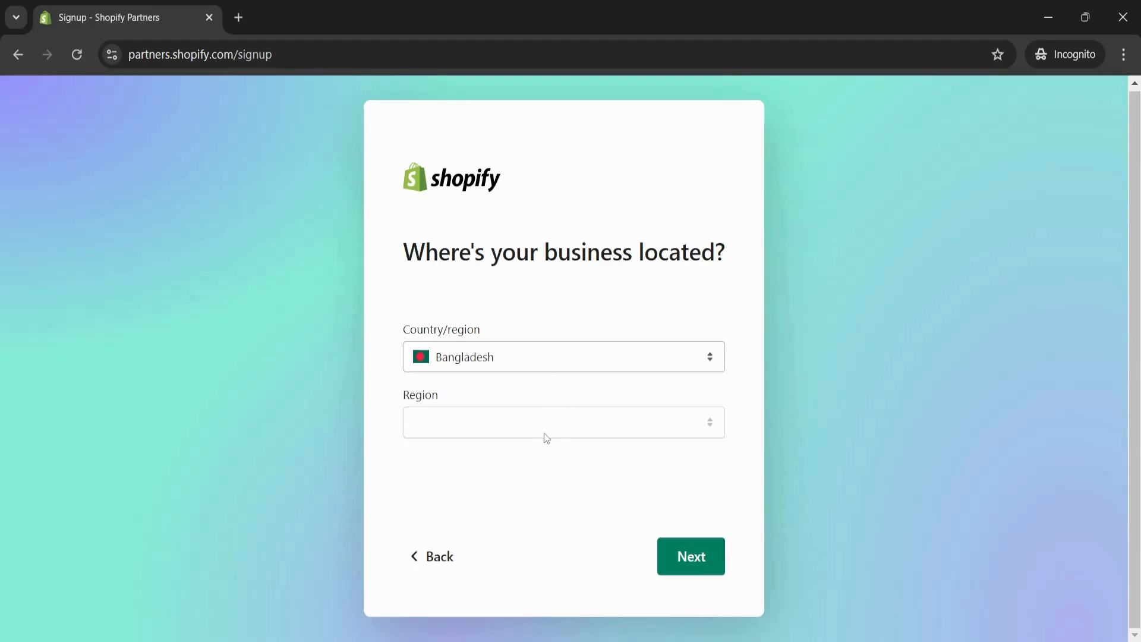
{"action": "left_click", "coordinate": [689, 557]}
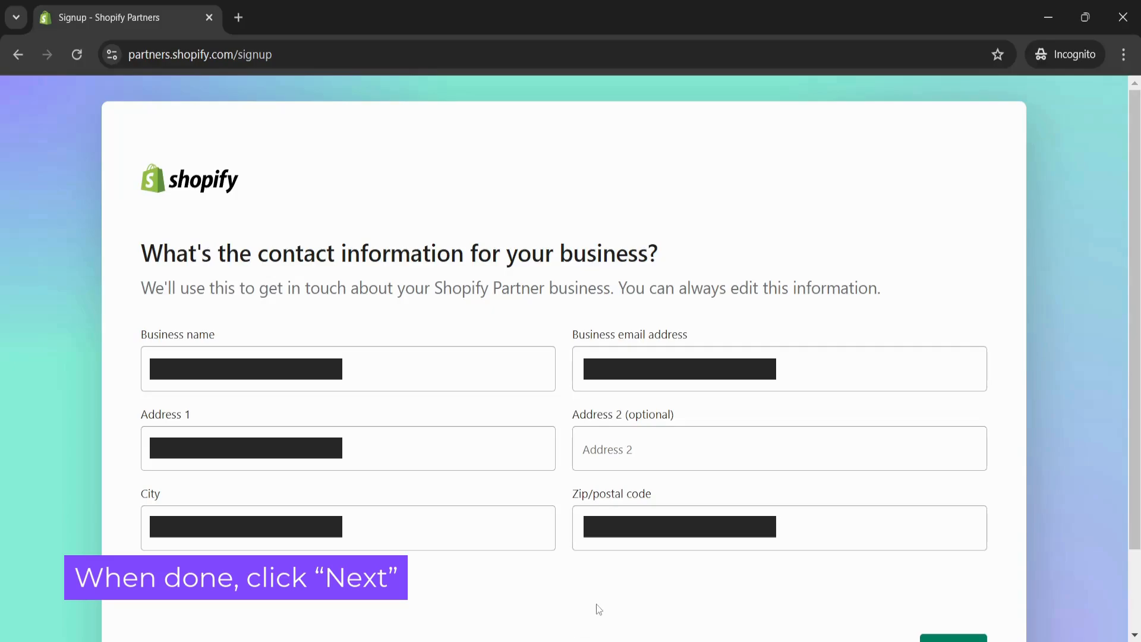
Submit the business contact information, agree to the Partner Program Agreement and submit the signup form.
{"action": "scroll", "coordinate": [596, 604], "scroll_direction": "down", "scroll_amount": 2}
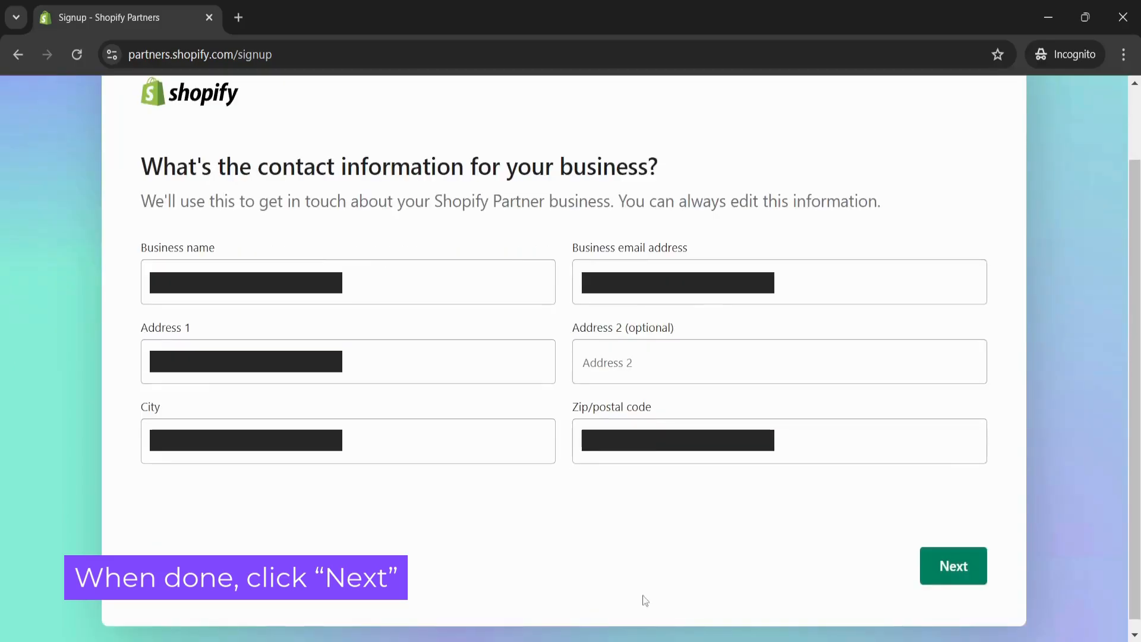
{"action": "left_click", "coordinate": [953, 568]}
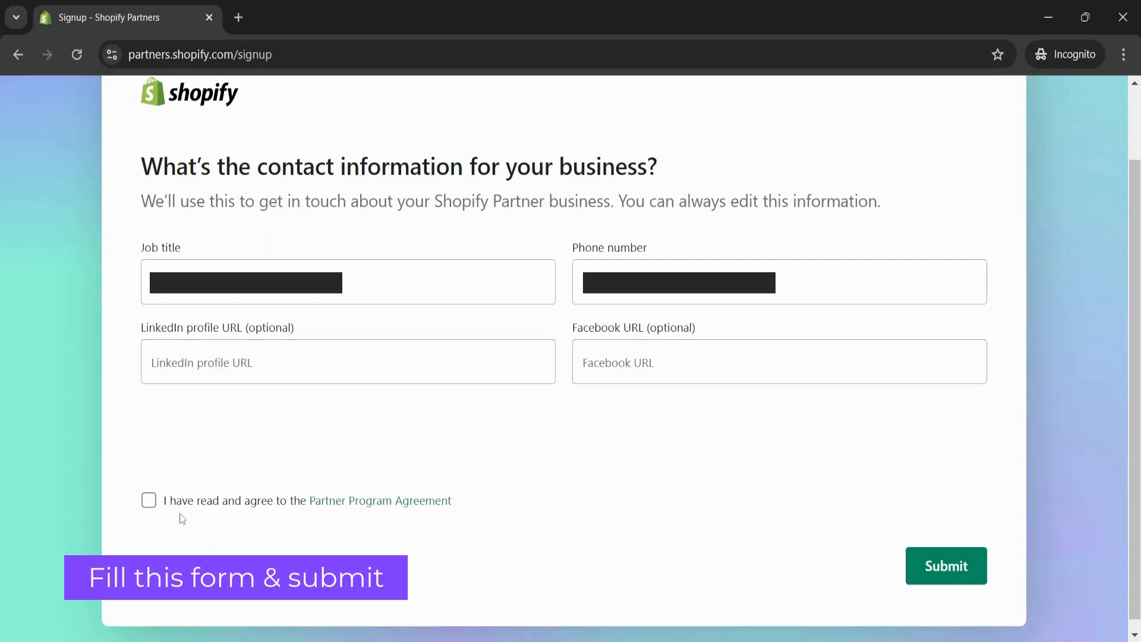
{"action": "left_click", "coordinate": [174, 505]}
{"action": "left_click", "coordinate": [956, 568]}
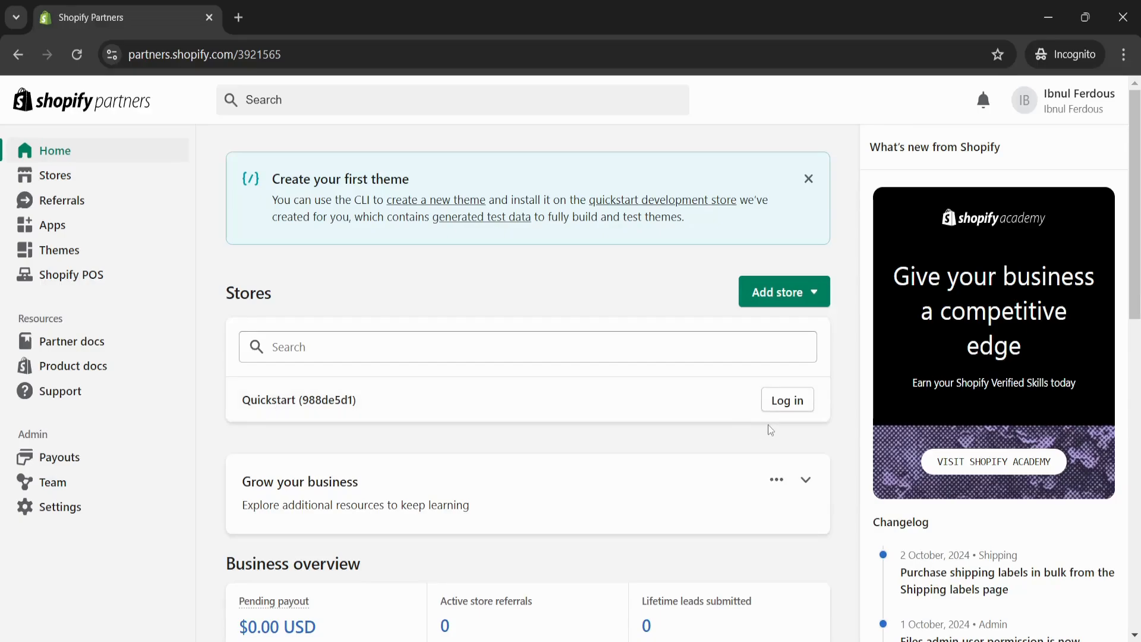
Log in to the Quickstart development store and open its online storefront for viewing.
{"action": "left_click", "coordinate": [789, 402]}
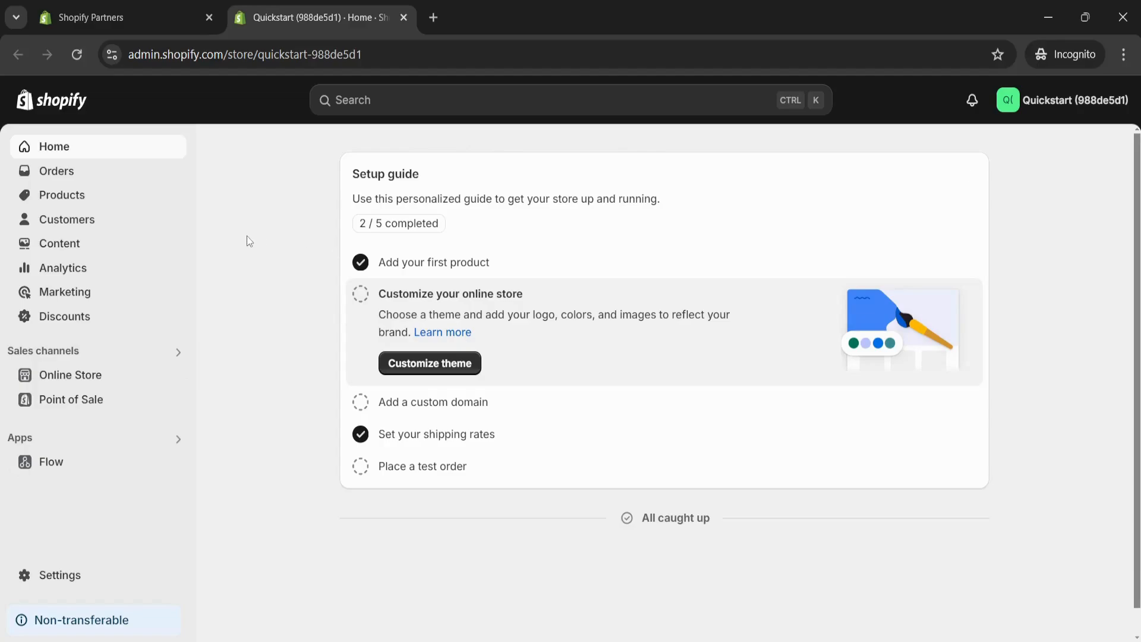
{"action": "left_click", "coordinate": [175, 375]}
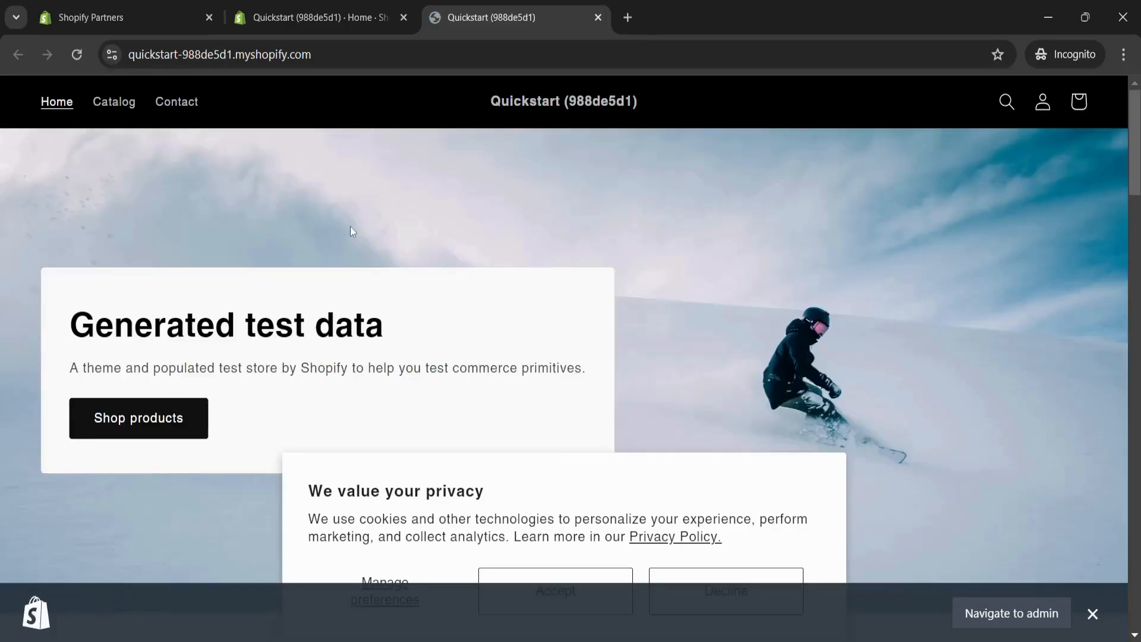
Dismiss the storefront's admin bar, accept the cookies and look through the home page from the featured products to the footer.
{"action": "scroll", "coordinate": [499, 275], "scroll_direction": "down", "scroll_amount": 5}
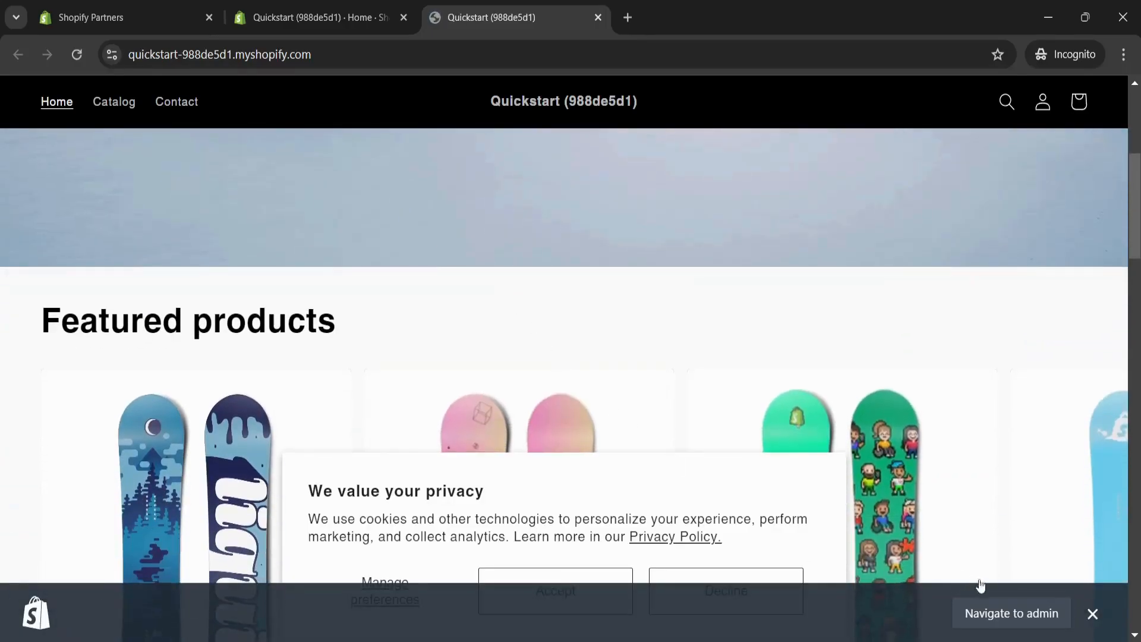
{"action": "left_click", "coordinate": [1093, 614]}
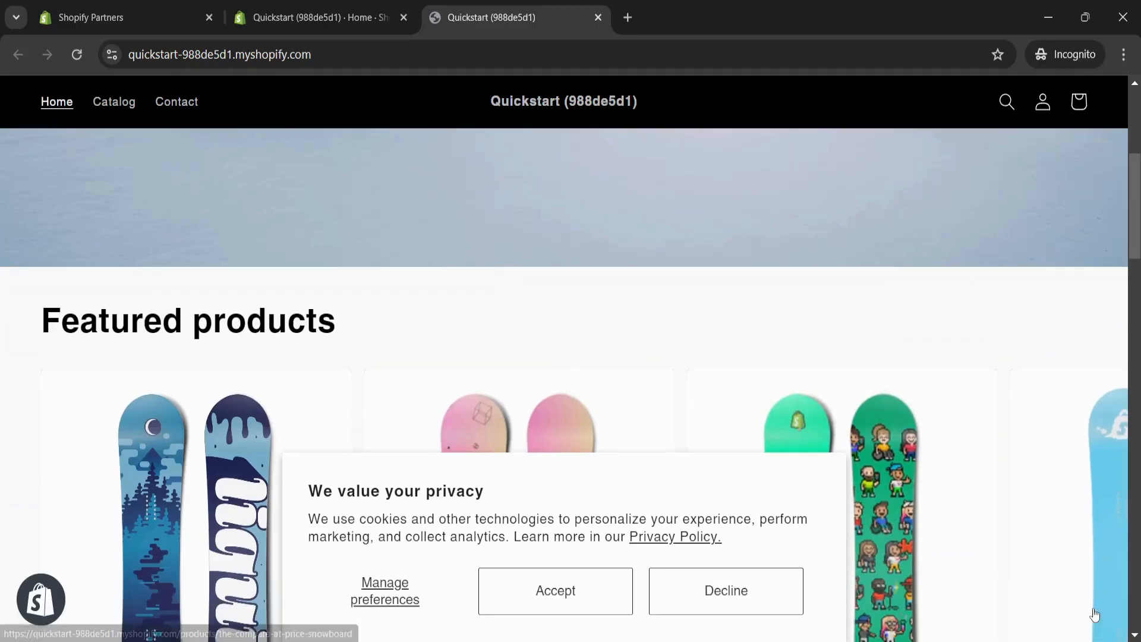
{"action": "left_click", "coordinate": [556, 591]}
{"action": "scroll", "coordinate": [676, 432], "scroll_direction": "up", "scroll_amount": 5}
{"action": "scroll", "coordinate": [676, 431], "scroll_direction": "down", "scroll_amount": 20}
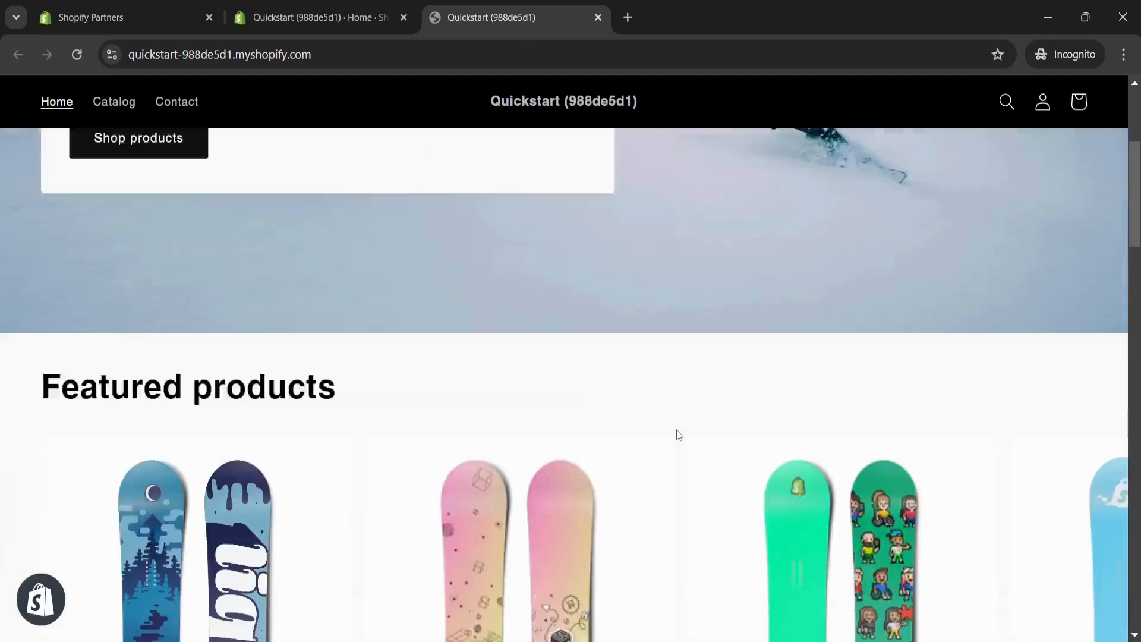
{"action": "scroll", "coordinate": [678, 434], "scroll_direction": "down", "scroll_amount": 10}
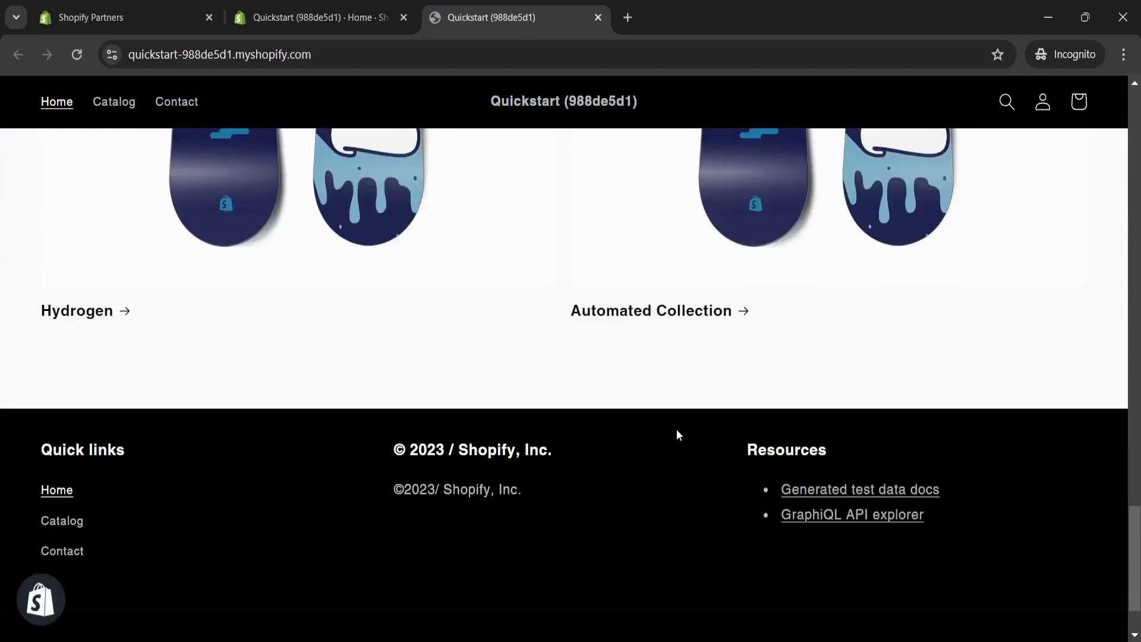
{"action": "scroll", "coordinate": [678, 434], "scroll_direction": "up", "scroll_amount": 8}
{"action": "scroll", "coordinate": [677, 433], "scroll_direction": "up", "scroll_amount": 10}
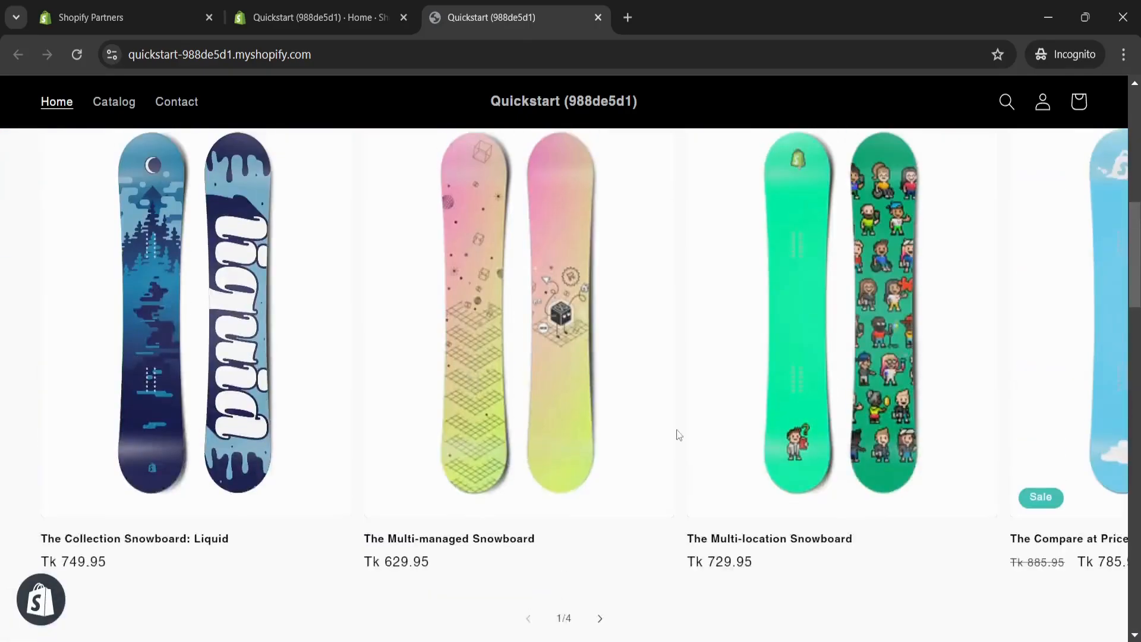
Return to the Quickstart store's admin and examine the current theme and the theme library of the online store.
{"action": "left_click", "coordinate": [279, 16]}
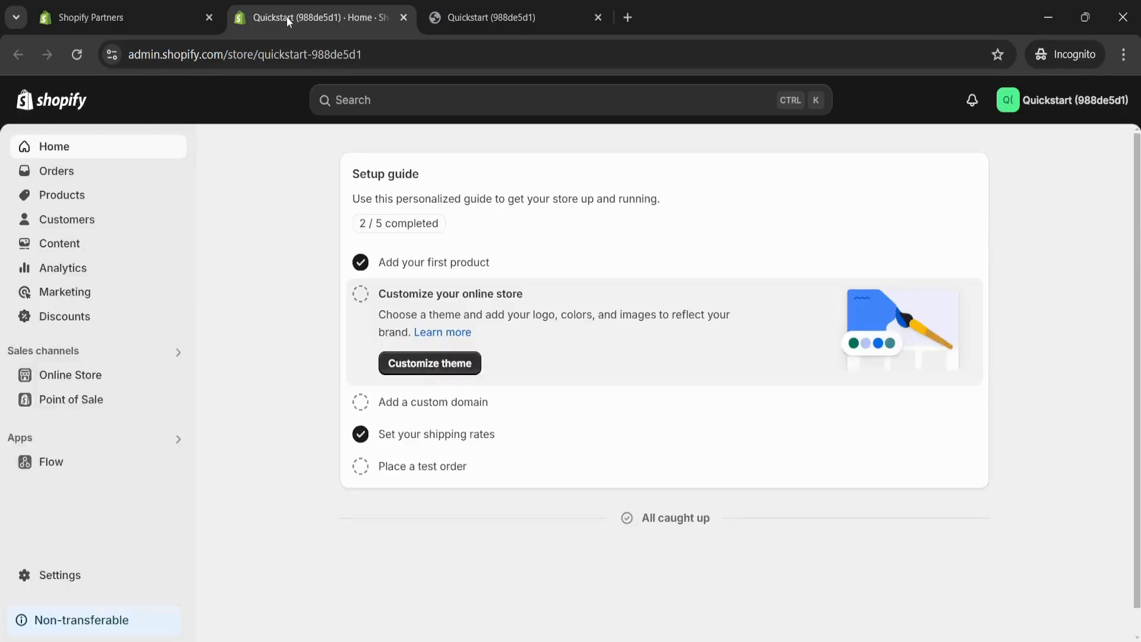
{"action": "left_click", "coordinate": [89, 382]}
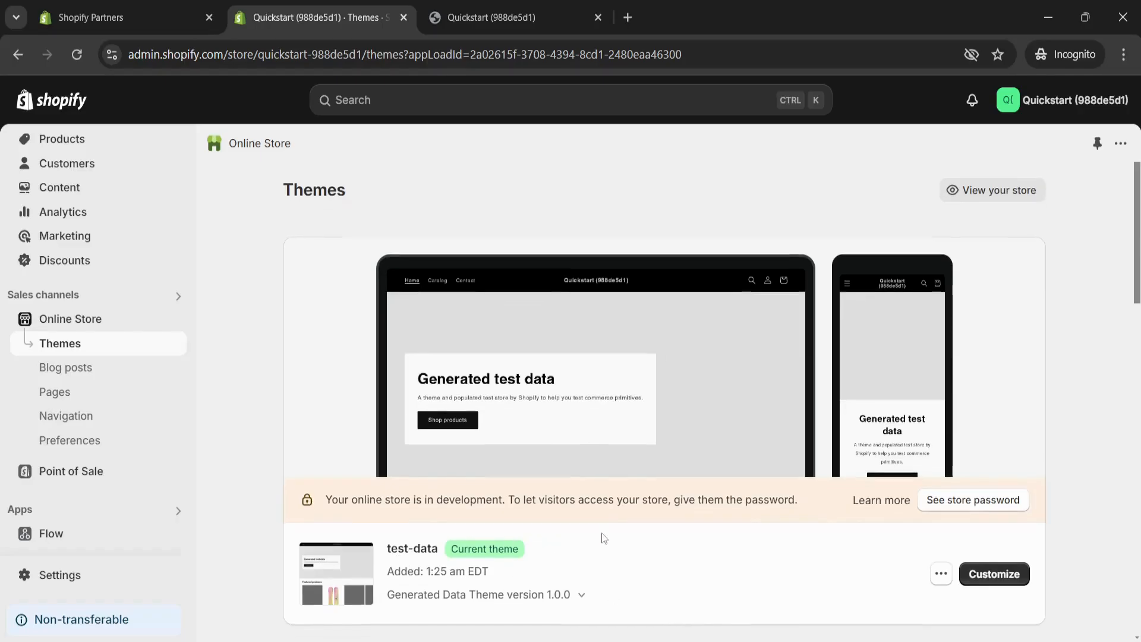
{"action": "scroll", "coordinate": [603, 535], "scroll_direction": "down", "scroll_amount": 3}
{"action": "scroll", "coordinate": [604, 385], "scroll_direction": "down", "scroll_amount": 2}
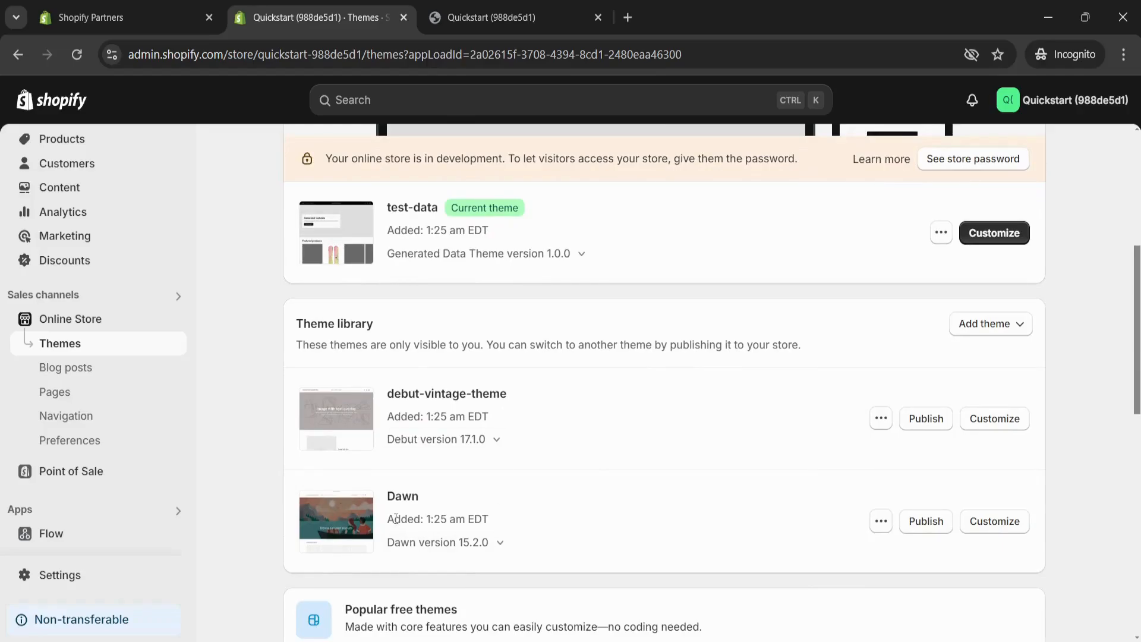
{"action": "scroll", "coordinate": [769, 573], "scroll_direction": "up", "scroll_amount": 5}
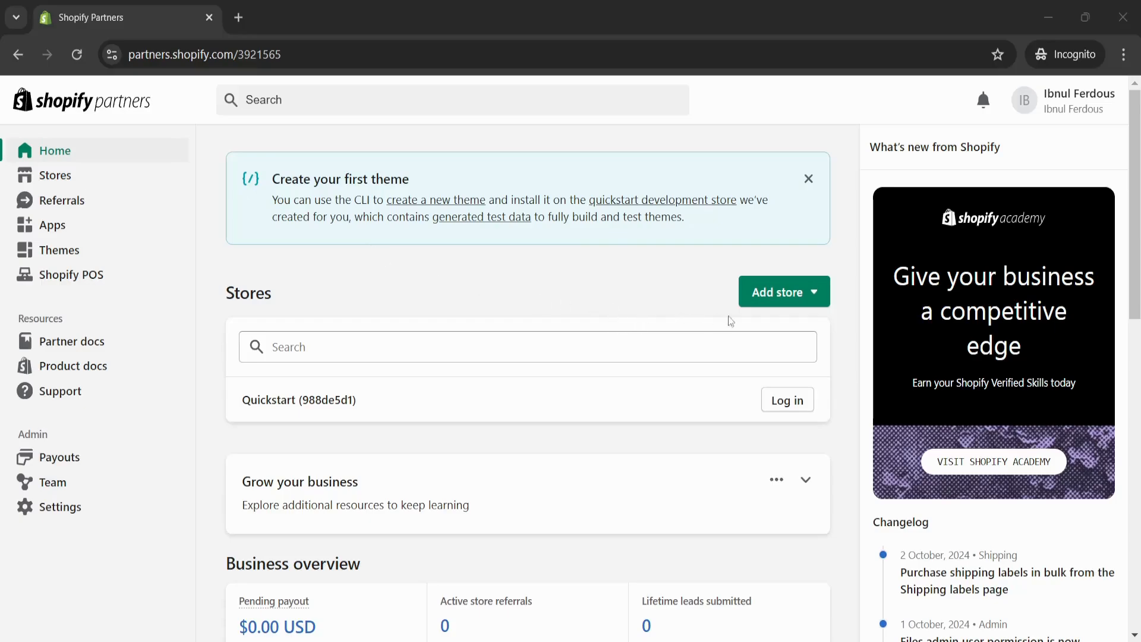
Start creating a new development store from the Stores page of the Shopify Partners dashboard.
{"action": "left_click", "coordinate": [813, 304]}
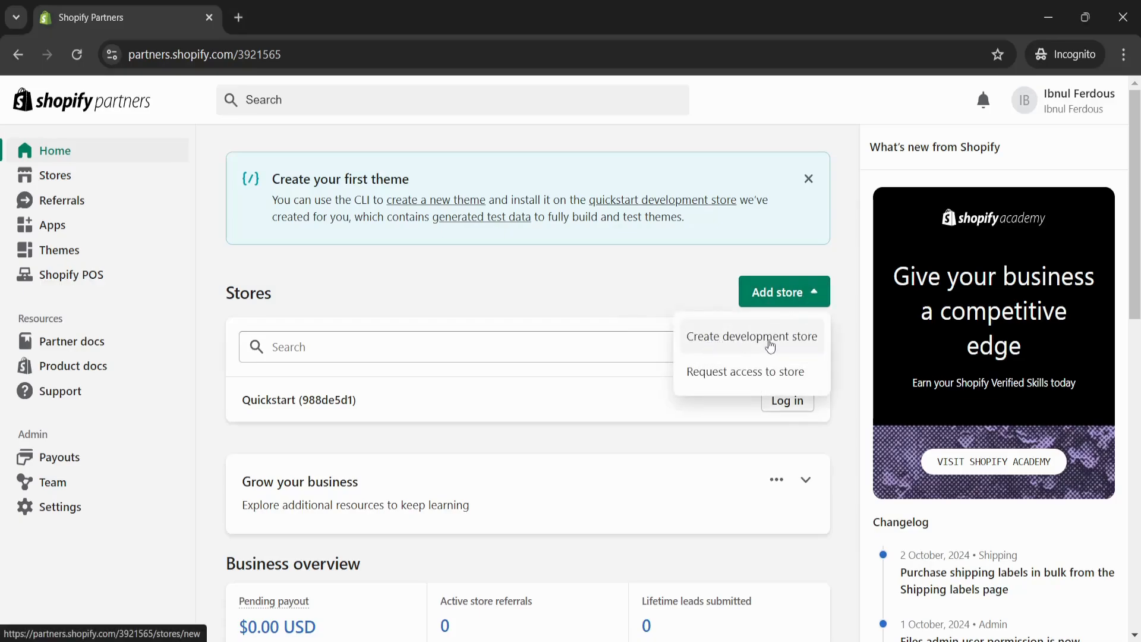
{"action": "left_click", "coordinate": [624, 272]}
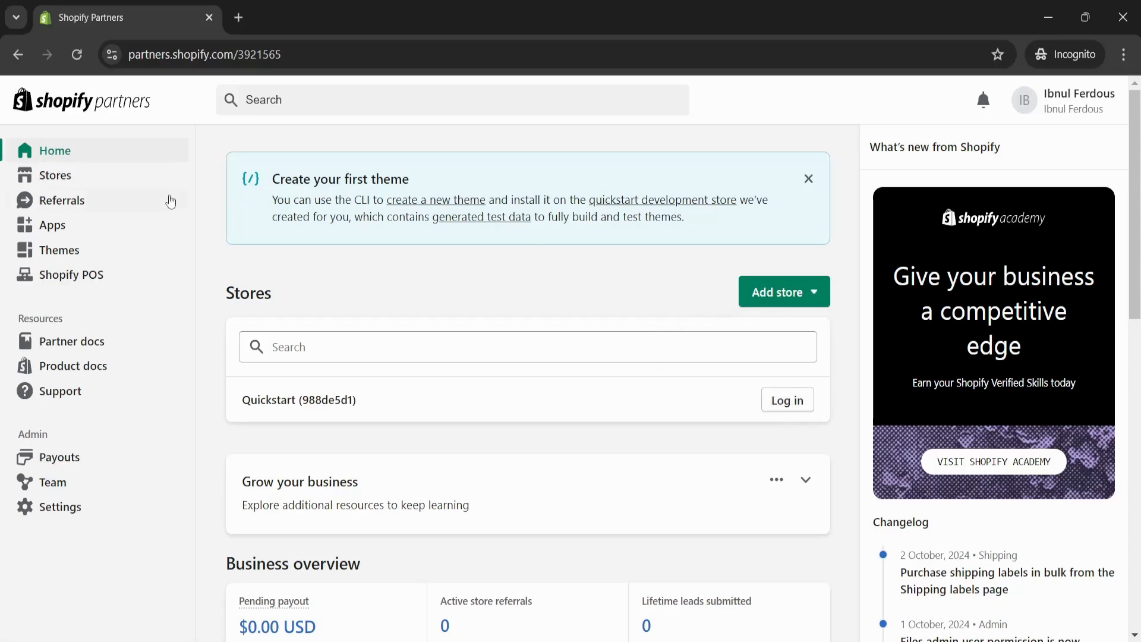
{"action": "left_click", "coordinate": [62, 181]}
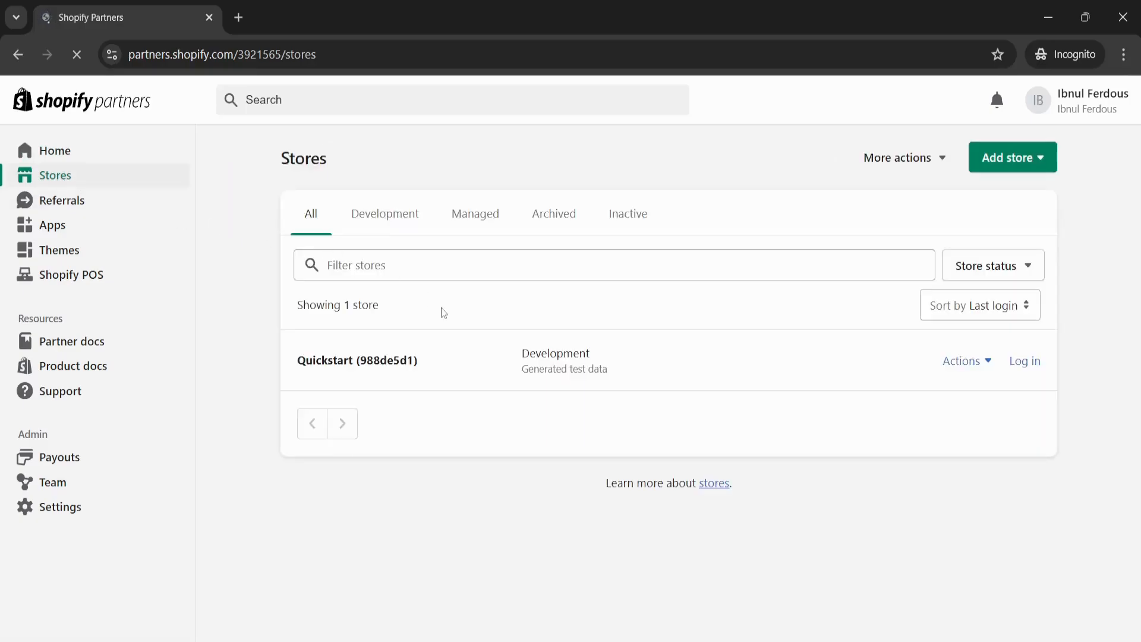
{"action": "left_click", "coordinate": [1040, 164]}
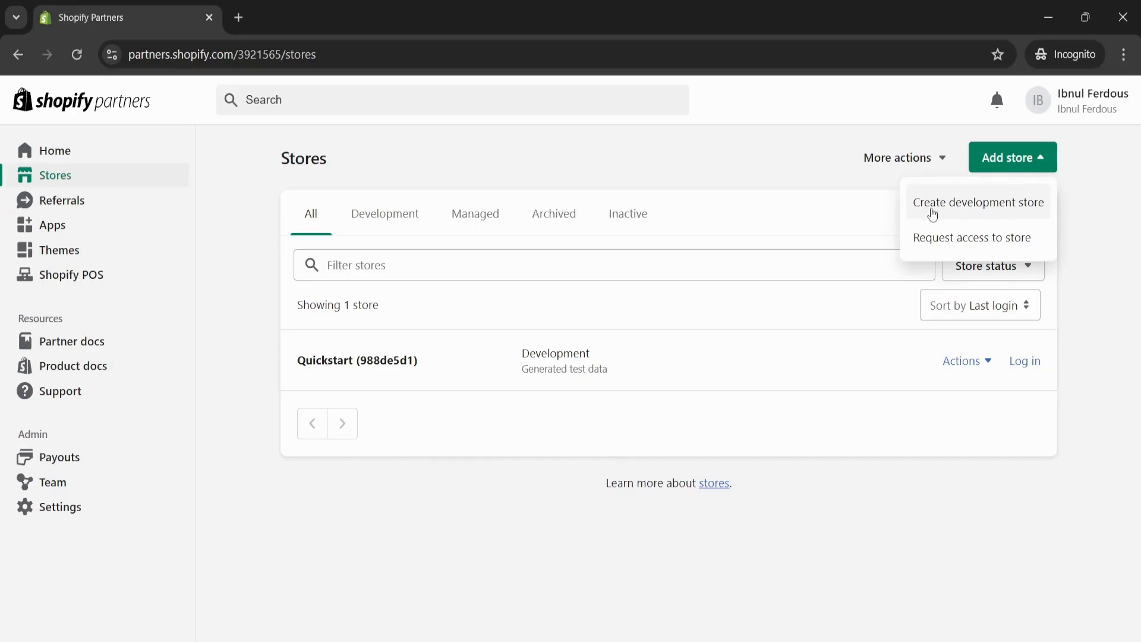
{"action": "left_click", "coordinate": [1007, 205]}
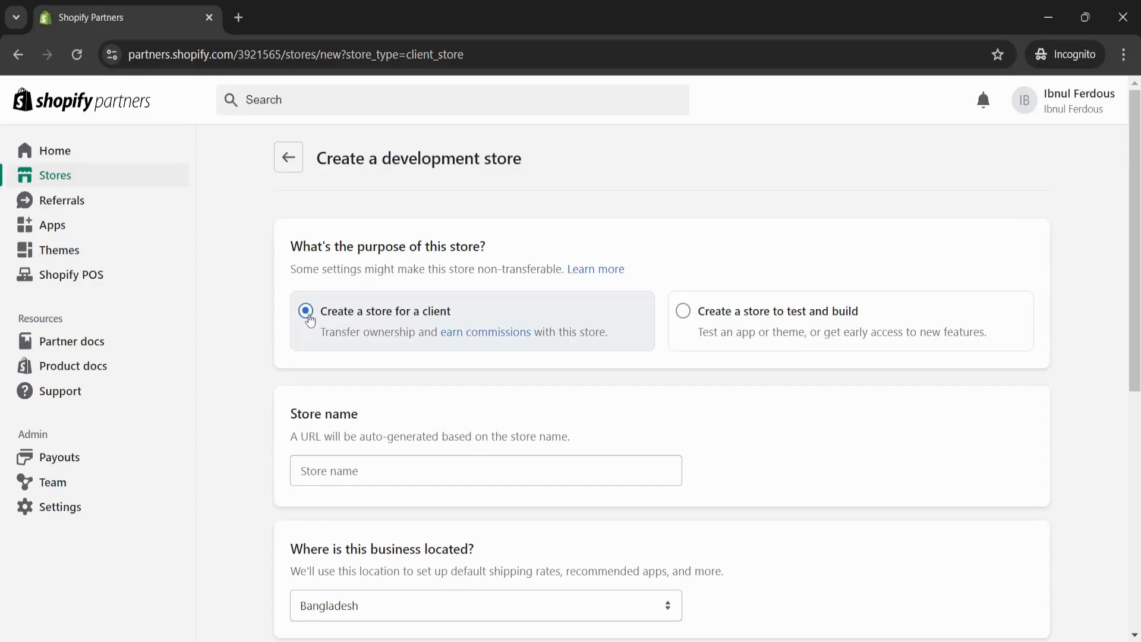
Set the store's purpose to "Create a store to test and build" and name it Tech Diversity BD.
{"action": "left_click", "coordinate": [687, 319]}
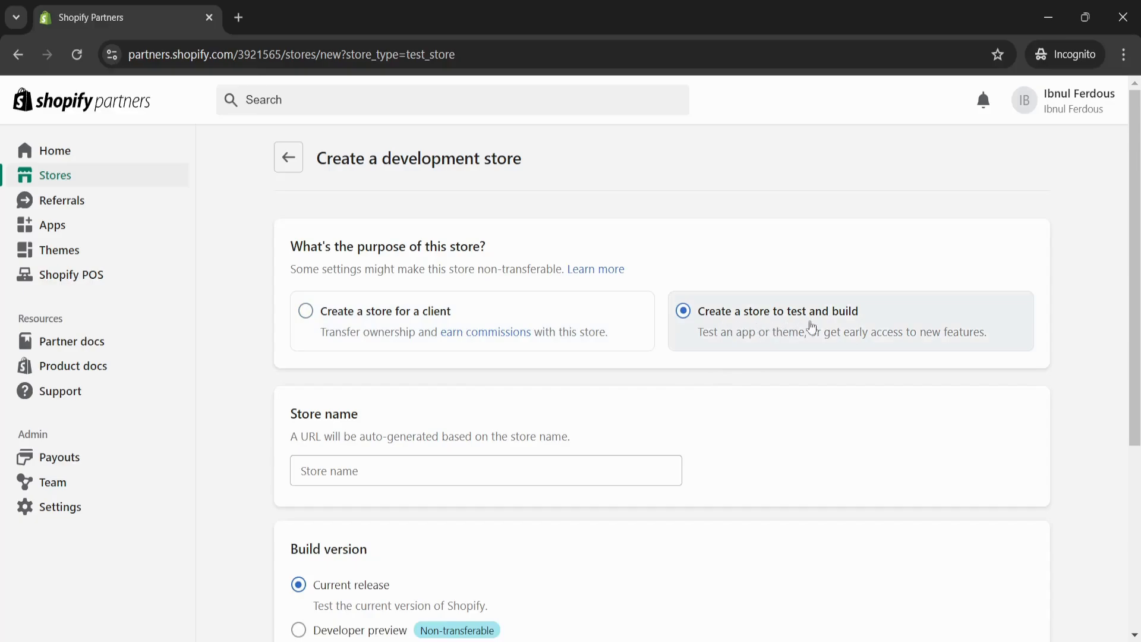
{"action": "scroll", "coordinate": [828, 324], "scroll_direction": "down", "scroll_amount": 2}
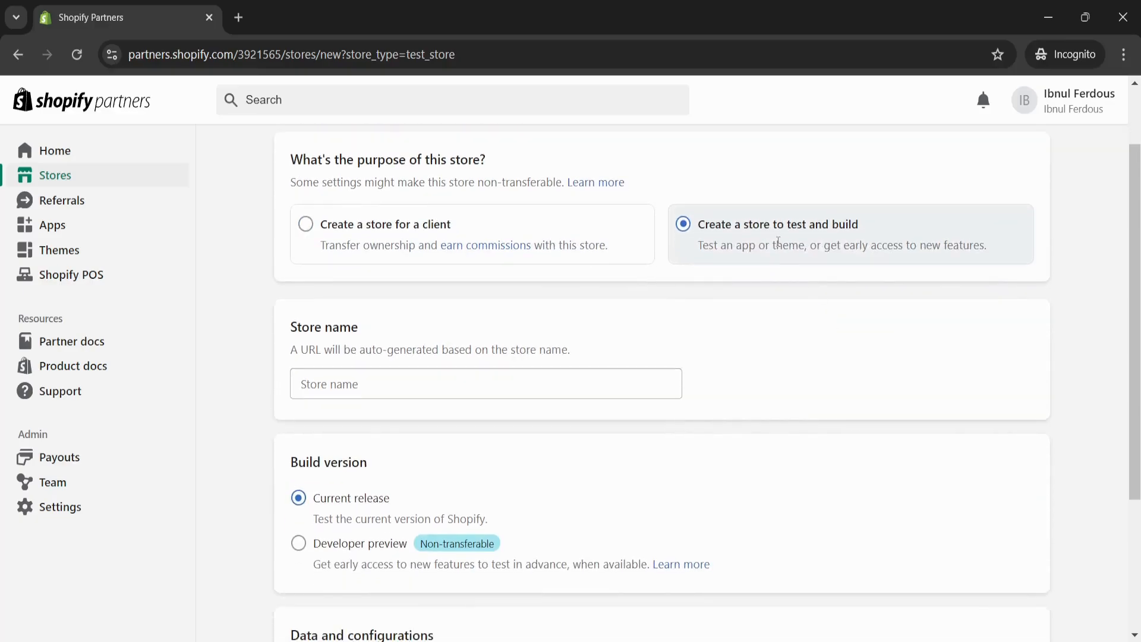
{"action": "left_click", "coordinate": [514, 380]}
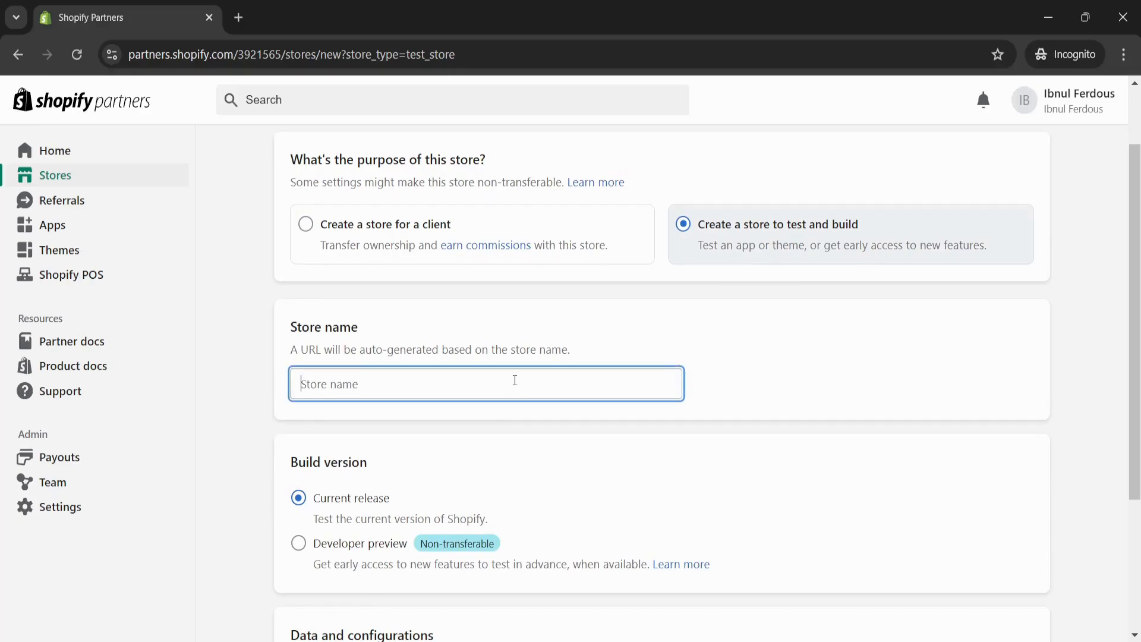
{"action": "type", "text": "Tec"}
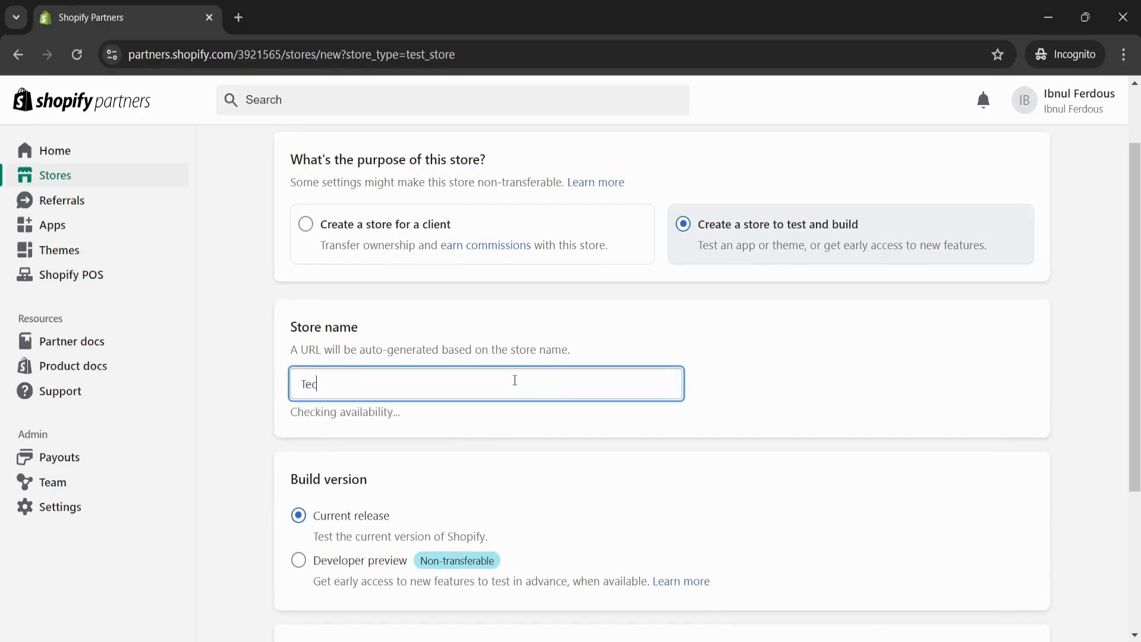
{"action": "type", "text": "h Diversity"}
Set the new store's data and configurations to "Start with test data".
{"action": "scroll", "coordinate": [605, 403], "scroll_direction": "down", "scroll_amount": 2}
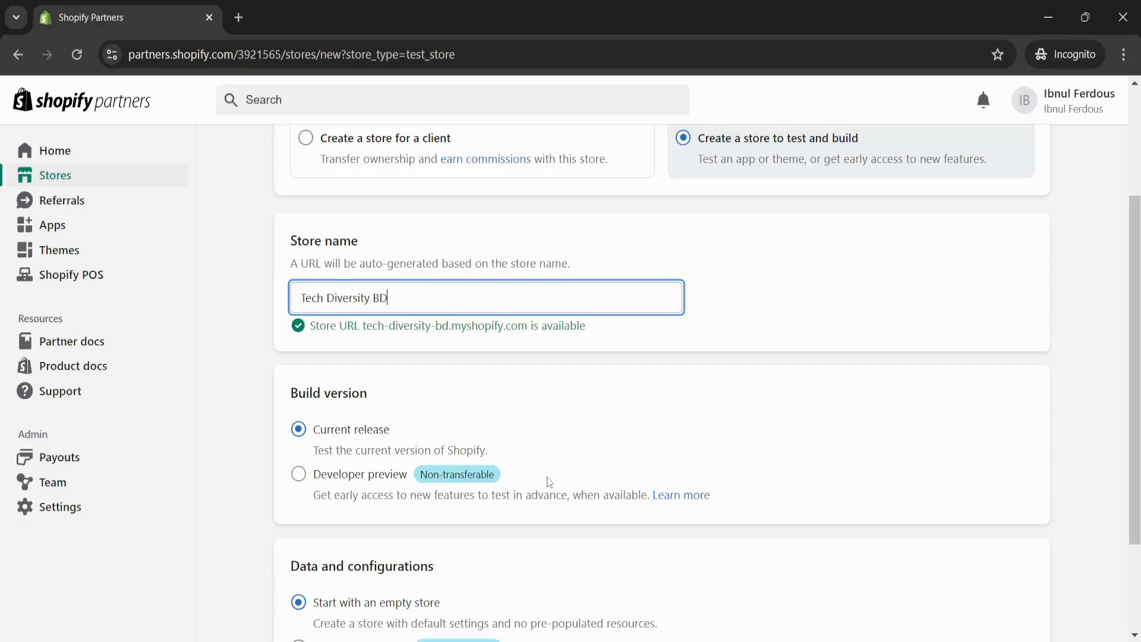
{"action": "scroll", "coordinate": [547, 480], "scroll_direction": "down", "scroll_amount": 2}
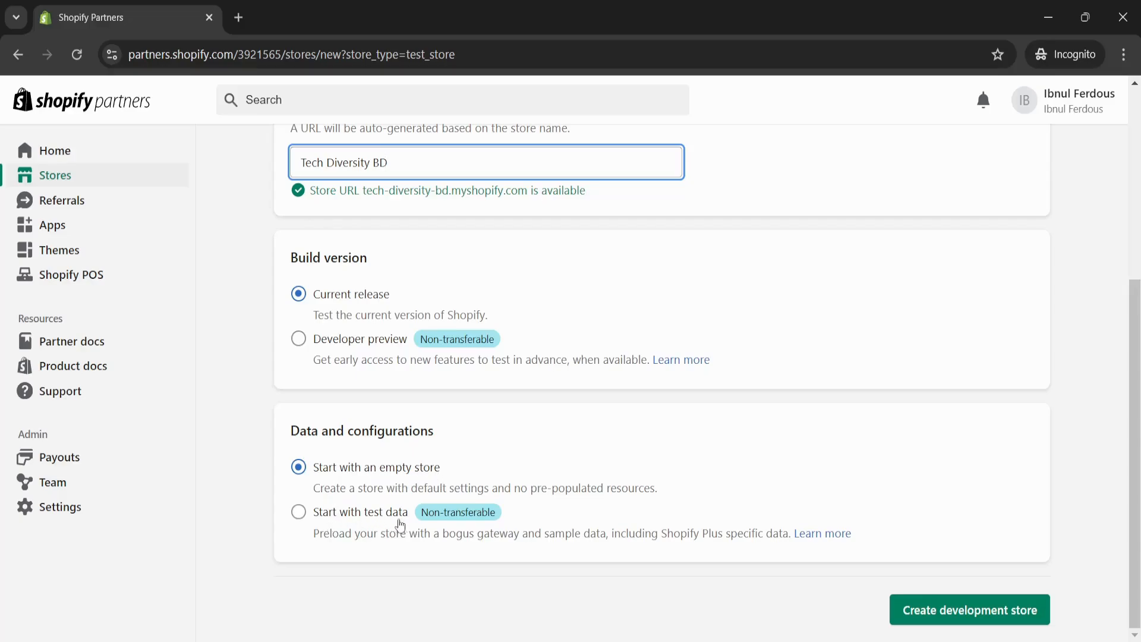
{"action": "left_click", "coordinate": [299, 514]}
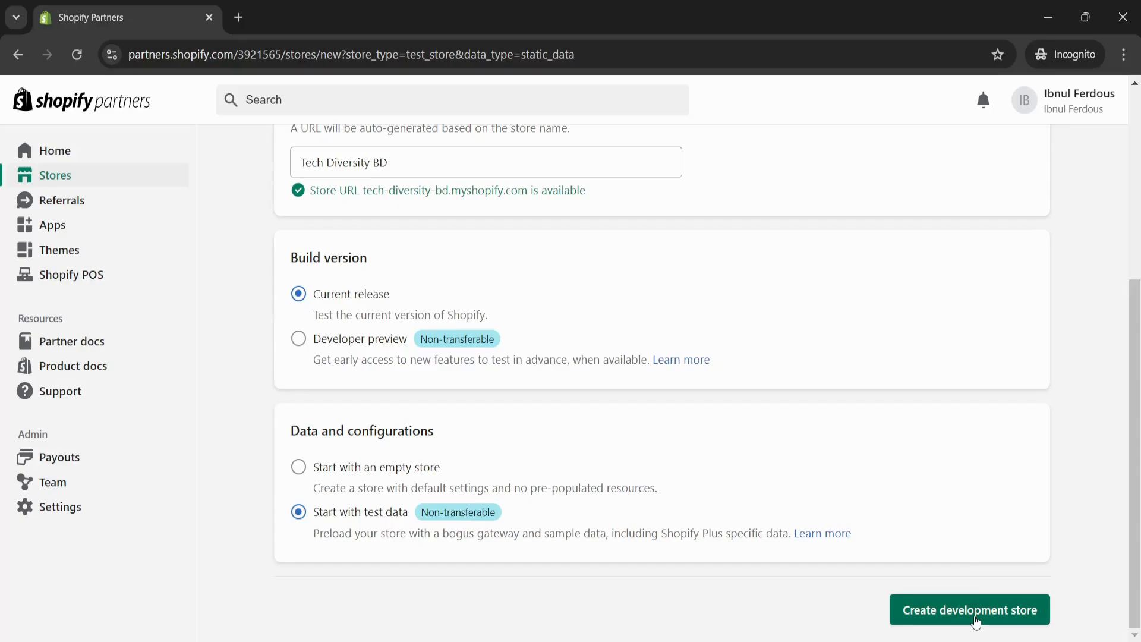
Create the Tech Diversity BD development store with the chosen settings and open its online storefront from the store admin.
{"action": "left_click", "coordinate": [976, 621]}
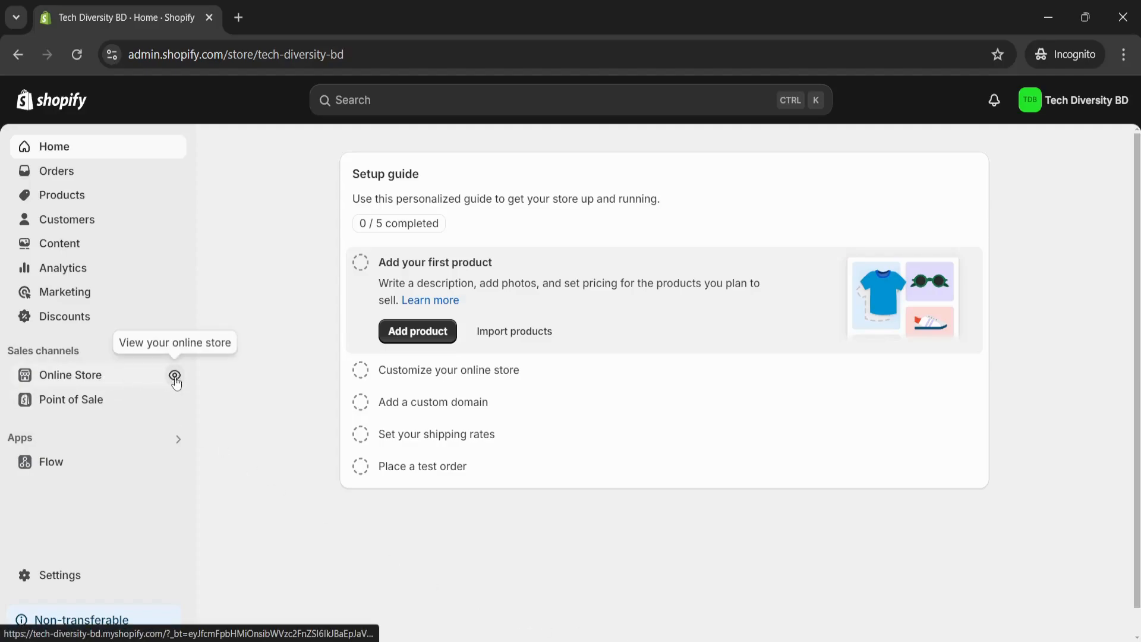
{"action": "left_click", "coordinate": [174, 376]}
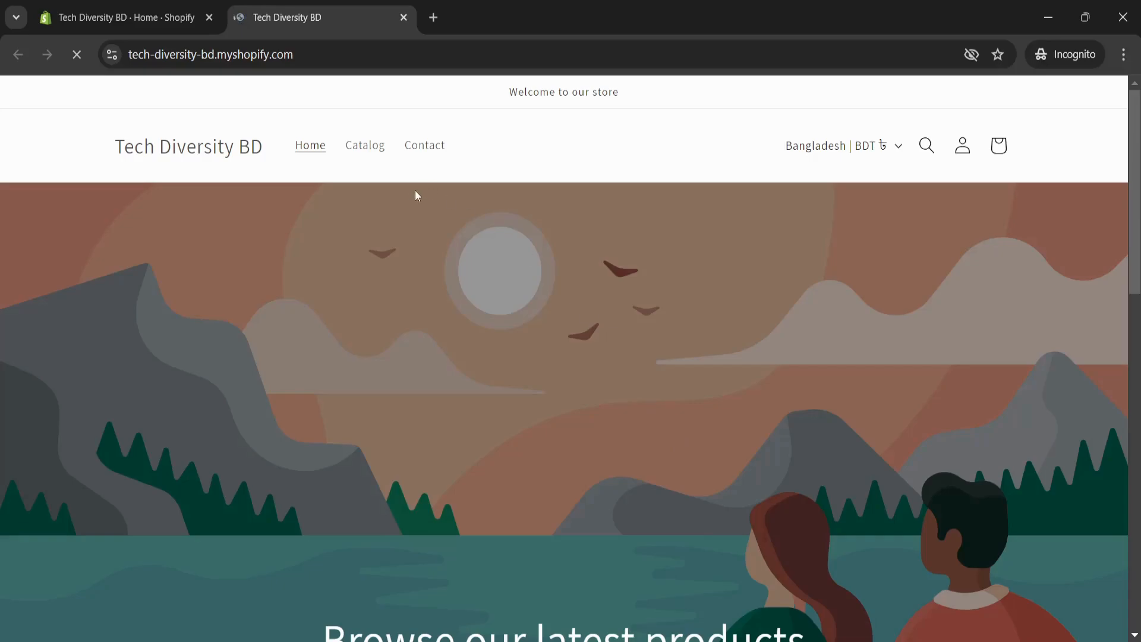
Examine the storefront's home page from the banner through the featured products to the footer, and highlight its web address.
{"action": "scroll", "coordinate": [418, 205], "scroll_direction": "down", "scroll_amount": 4}
{"action": "scroll", "coordinate": [418, 205], "scroll_direction": "down", "scroll_amount": 7}
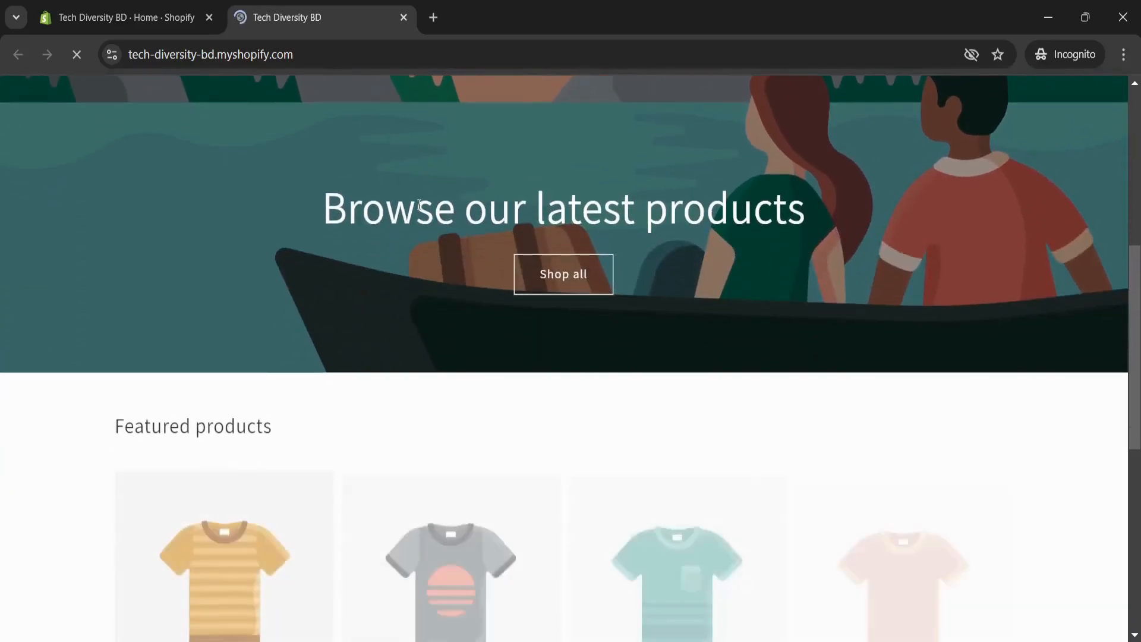
{"action": "scroll", "coordinate": [419, 208], "scroll_direction": "down", "scroll_amount": 5}
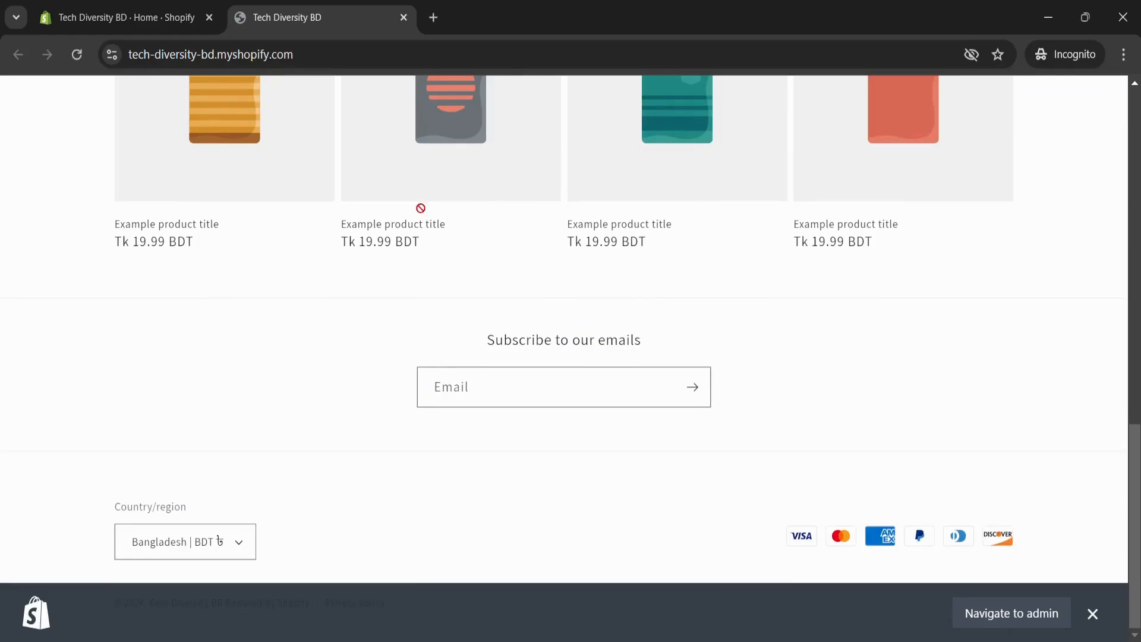
{"action": "scroll", "coordinate": [459, 244], "scroll_direction": "up", "scroll_amount": 7}
{"action": "scroll", "coordinate": [459, 244], "scroll_direction": "up", "scroll_amount": 8}
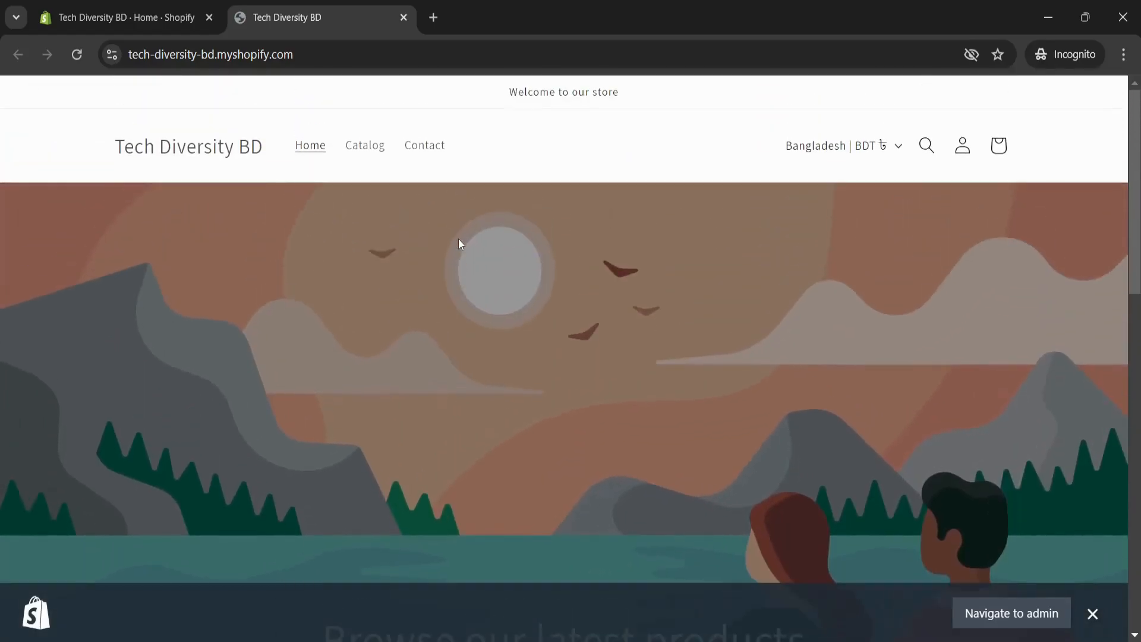
{"action": "left_click_drag", "start_coordinate": [130, 58], "coordinate": [323, 56]}
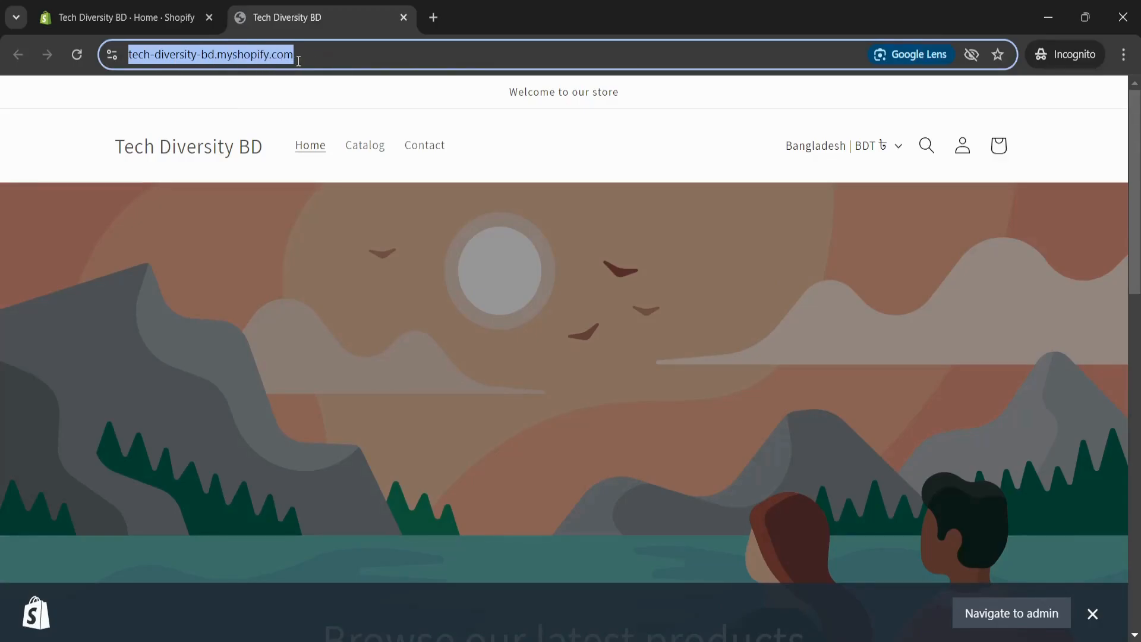
Return to the store admin and examine the online store's current theme, theme library and popular free themes.
{"action": "left_click", "coordinate": [154, 24]}
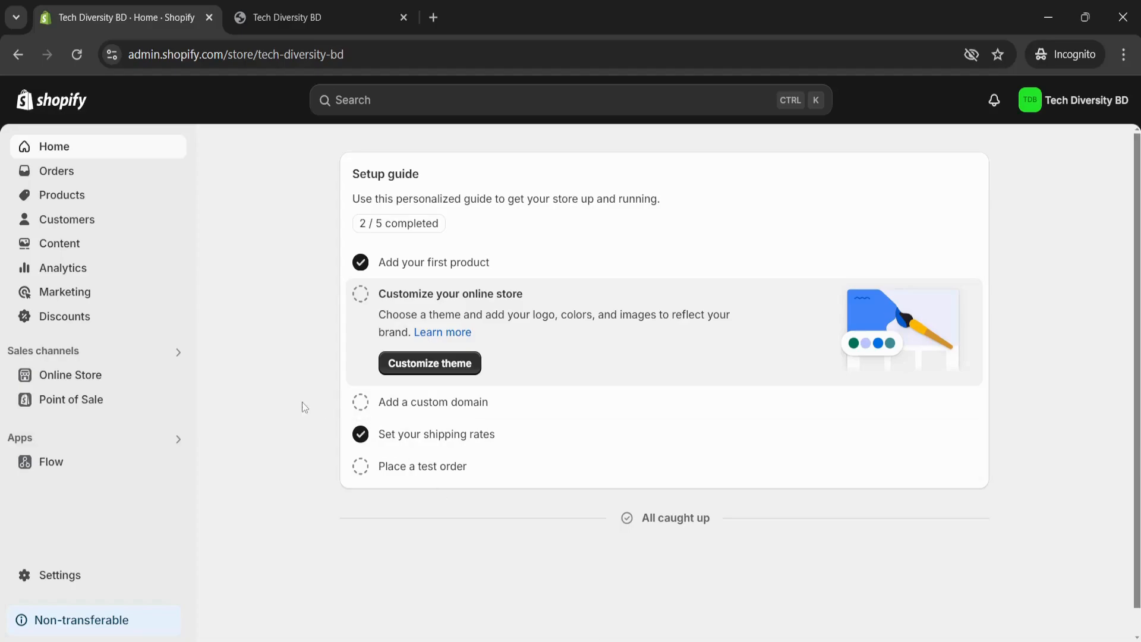
{"action": "left_click", "coordinate": [92, 378]}
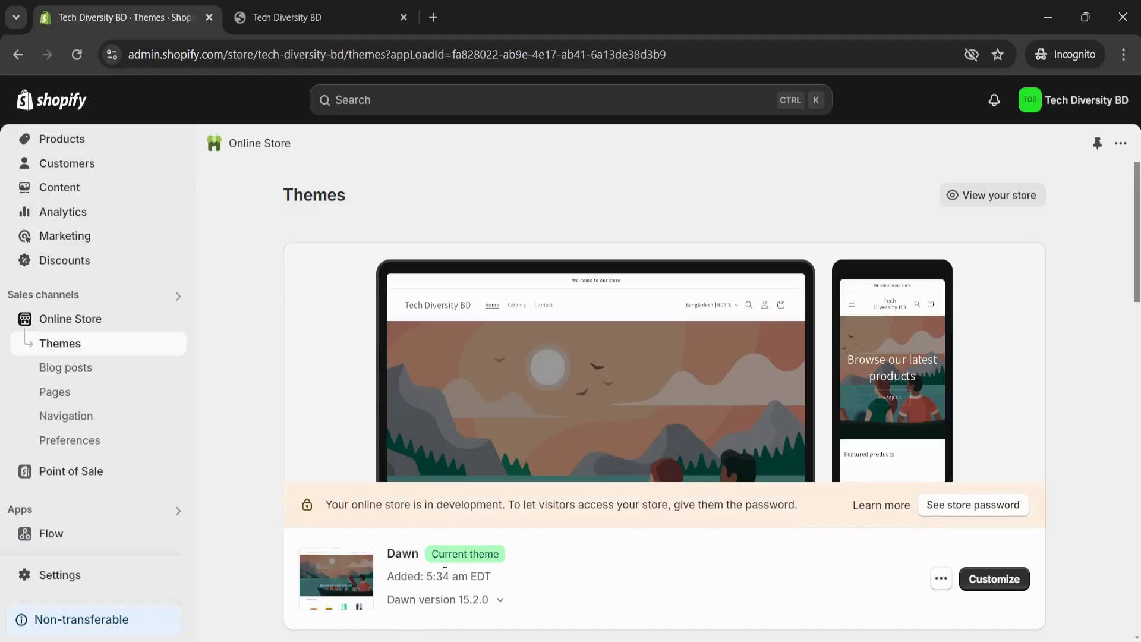
{"action": "scroll", "coordinate": [590, 552], "scroll_direction": "down", "scroll_amount": 6}
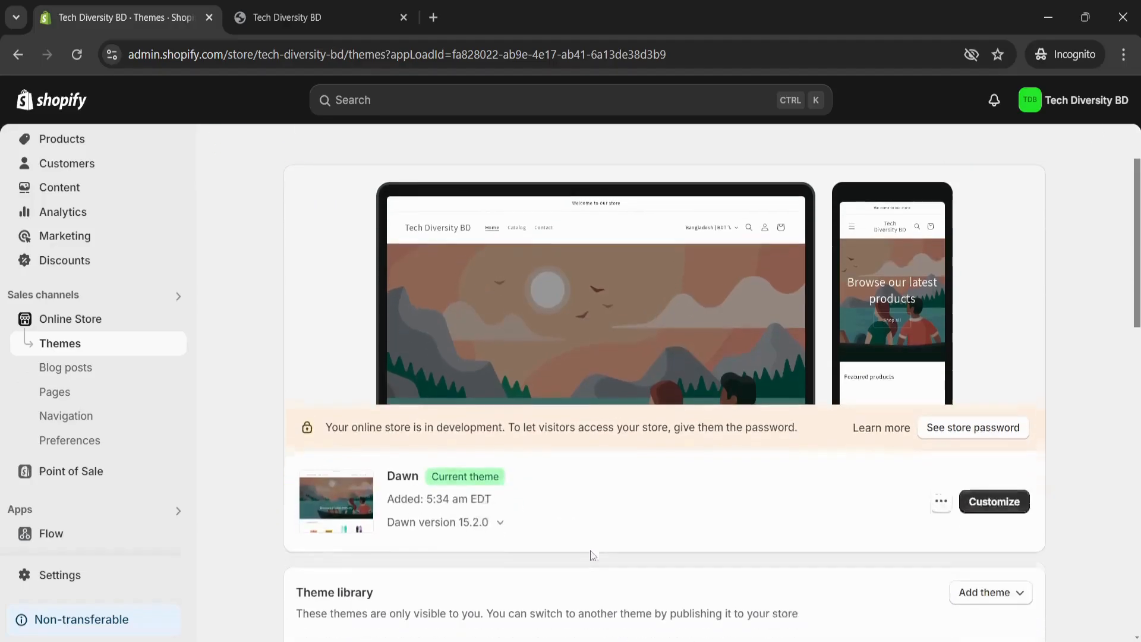
{"action": "scroll", "coordinate": [590, 552], "scroll_direction": "down", "scroll_amount": 1}
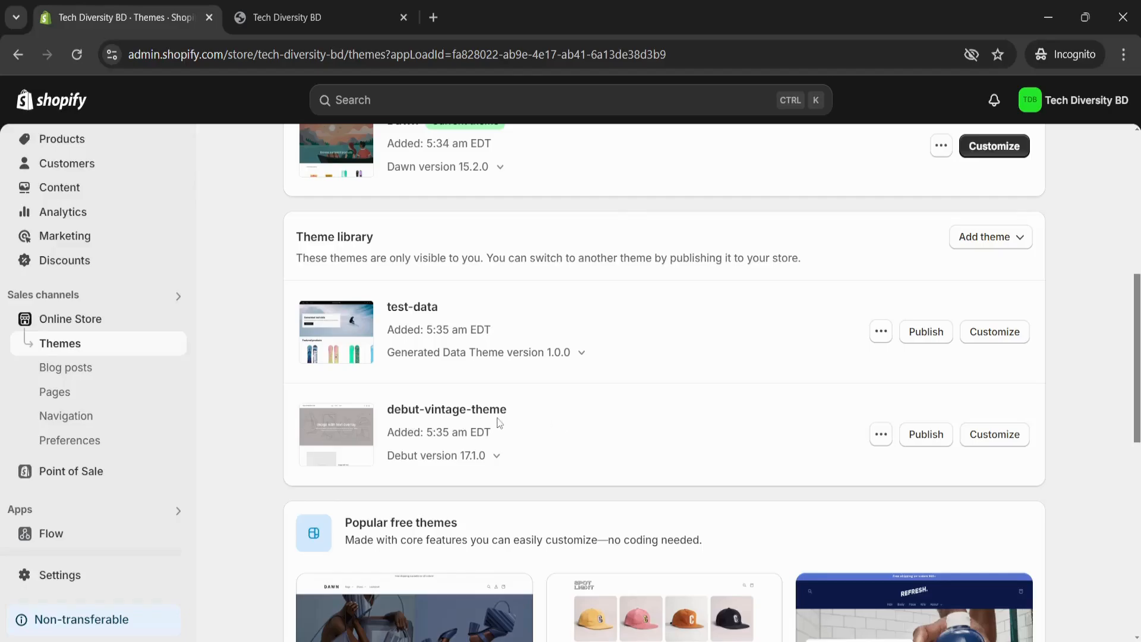
{"action": "scroll", "coordinate": [499, 422], "scroll_direction": "down", "scroll_amount": 4}
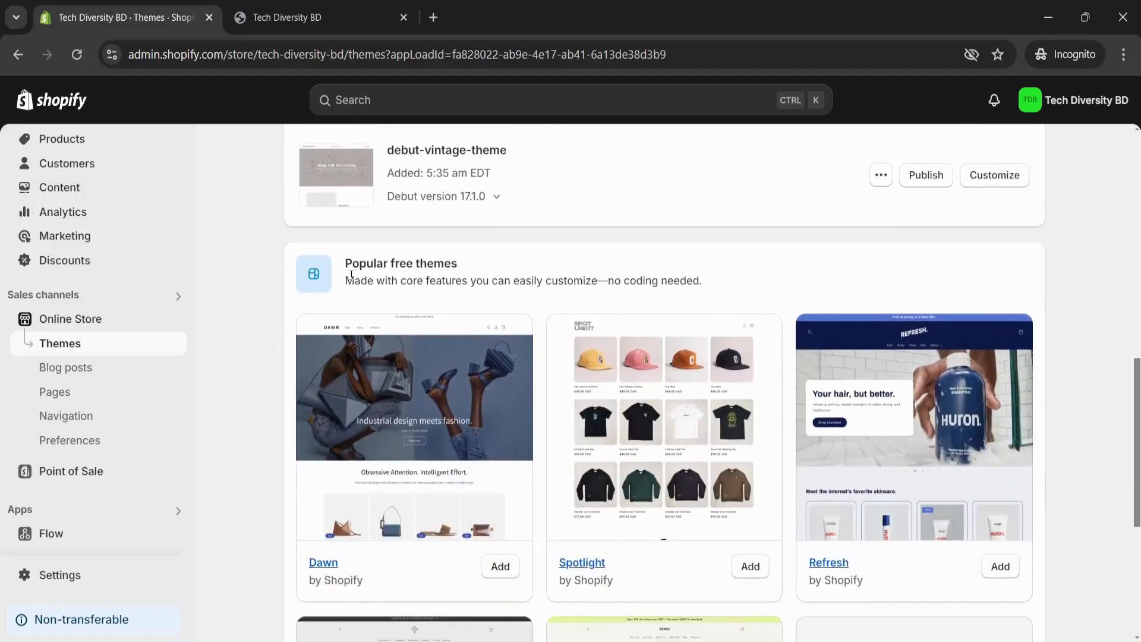
{"action": "scroll", "coordinate": [482, 274], "scroll_direction": "down", "scroll_amount": 3}
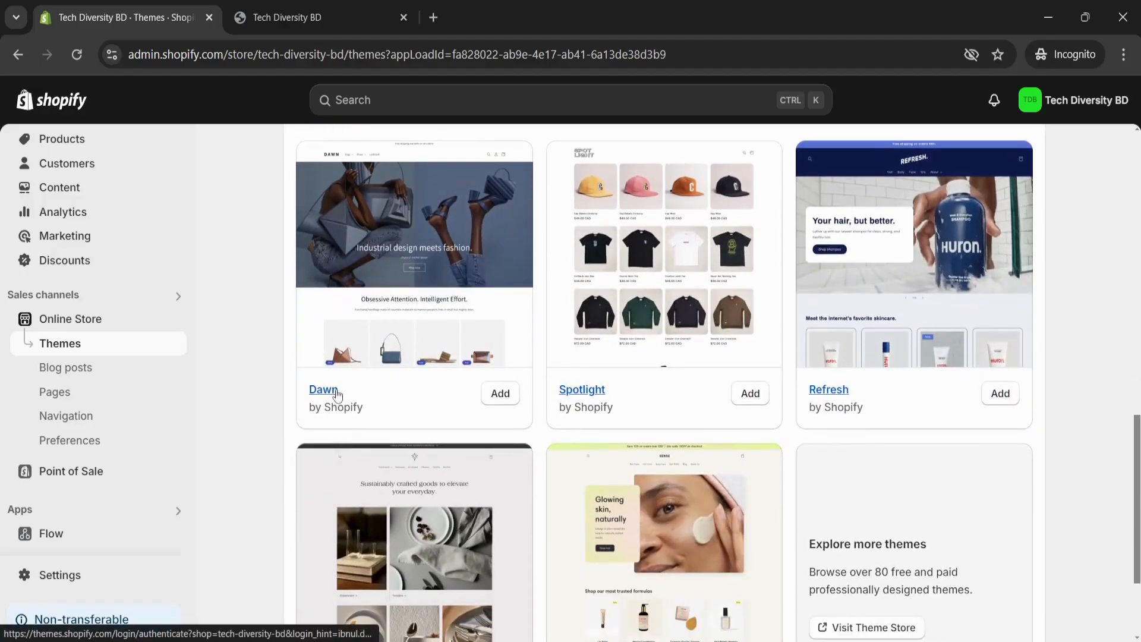
{"action": "scroll", "coordinate": [876, 394], "scroll_direction": "down", "scroll_amount": 3}
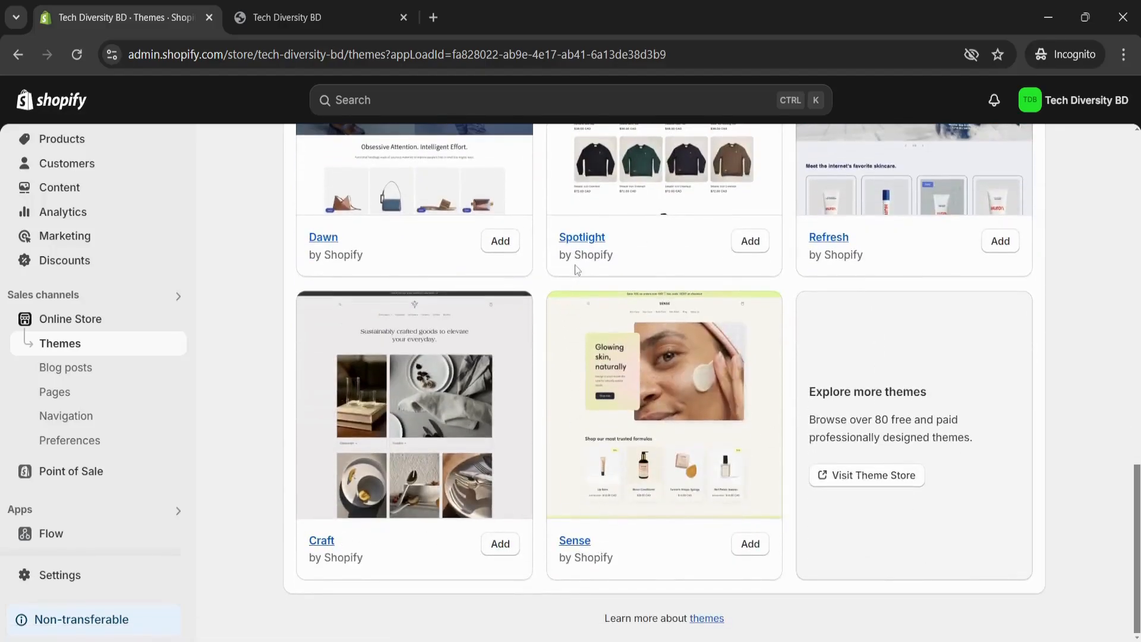
{"action": "left_click_drag", "start_coordinate": [576, 259], "coordinate": [613, 259]}
{"action": "left_click", "coordinate": [546, 285]}
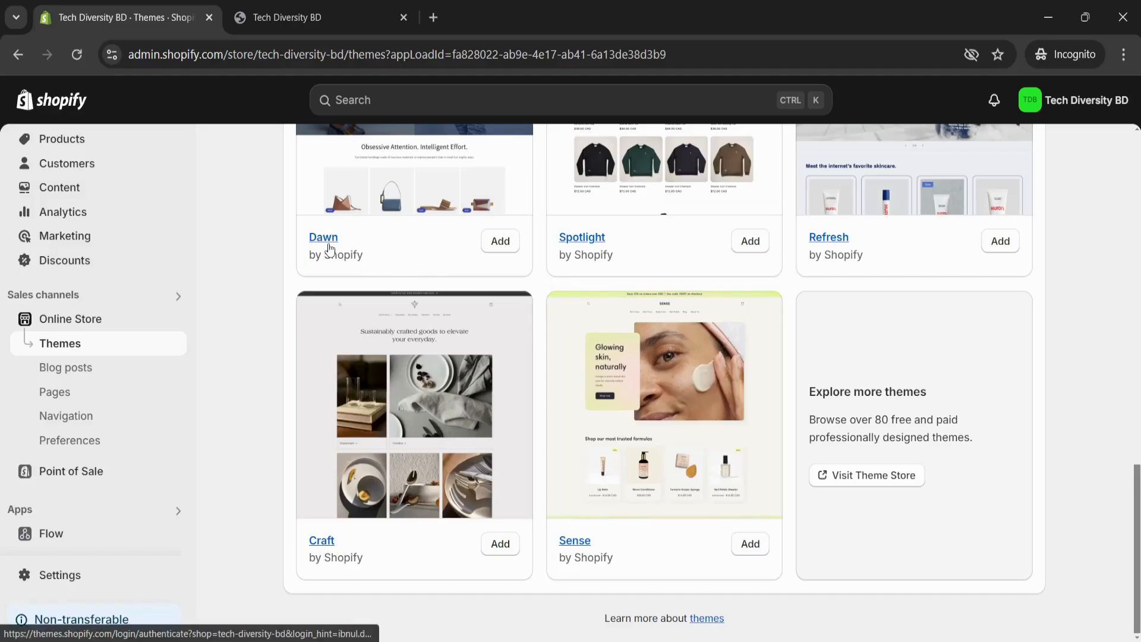
Add the free Refresh theme to the theme library and publish it as the store's current theme in place of Dawn.
{"action": "scroll", "coordinate": [463, 273], "scroll_direction": "up", "scroll_amount": 3}
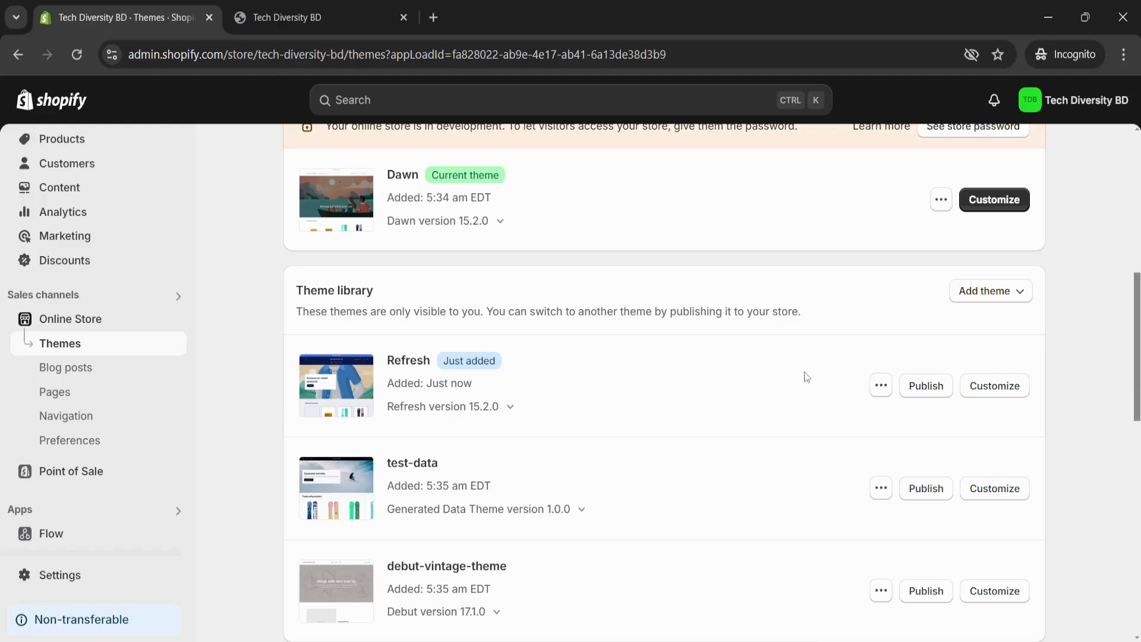
{"action": "left_click", "coordinate": [925, 386]}
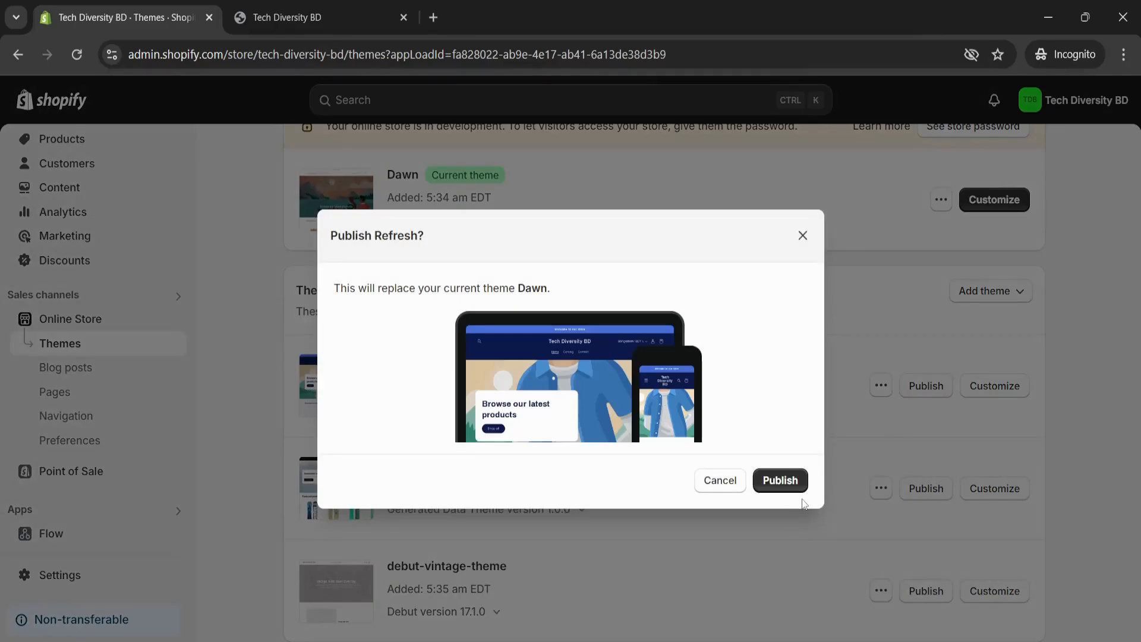
{"action": "left_click", "coordinate": [781, 483]}
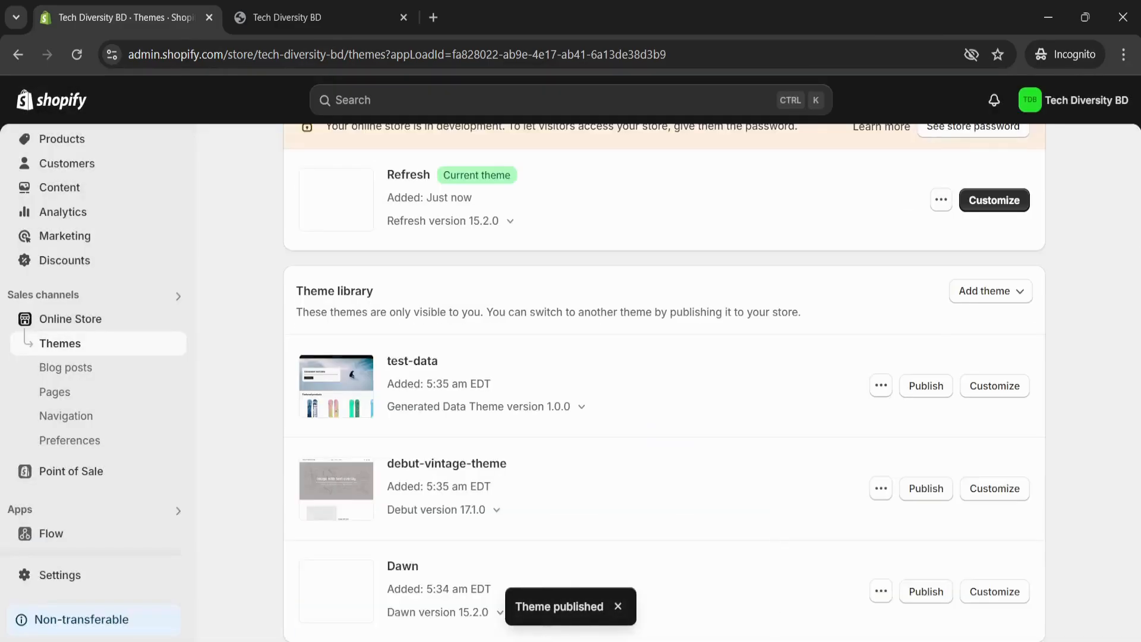
Reload the Tech Diversity BD storefront and examine its home page with the Refresh theme, including the product listings.
{"action": "left_click", "coordinate": [333, 17]}
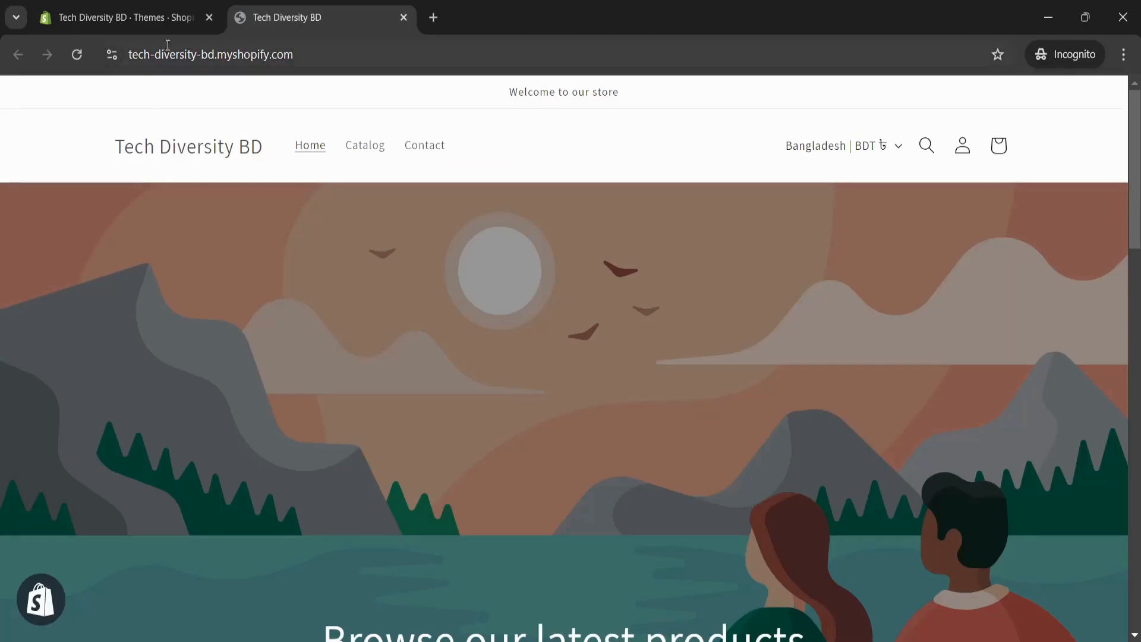
{"action": "left_click", "coordinate": [84, 55]}
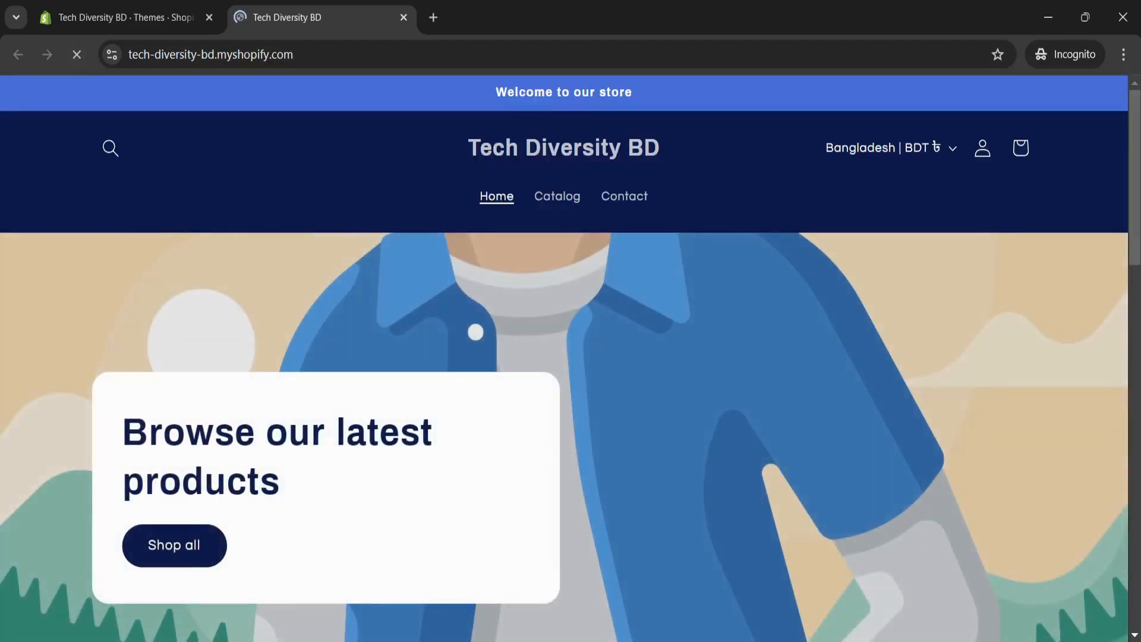
{"action": "scroll", "coordinate": [807, 353], "scroll_direction": "down", "scroll_amount": 10}
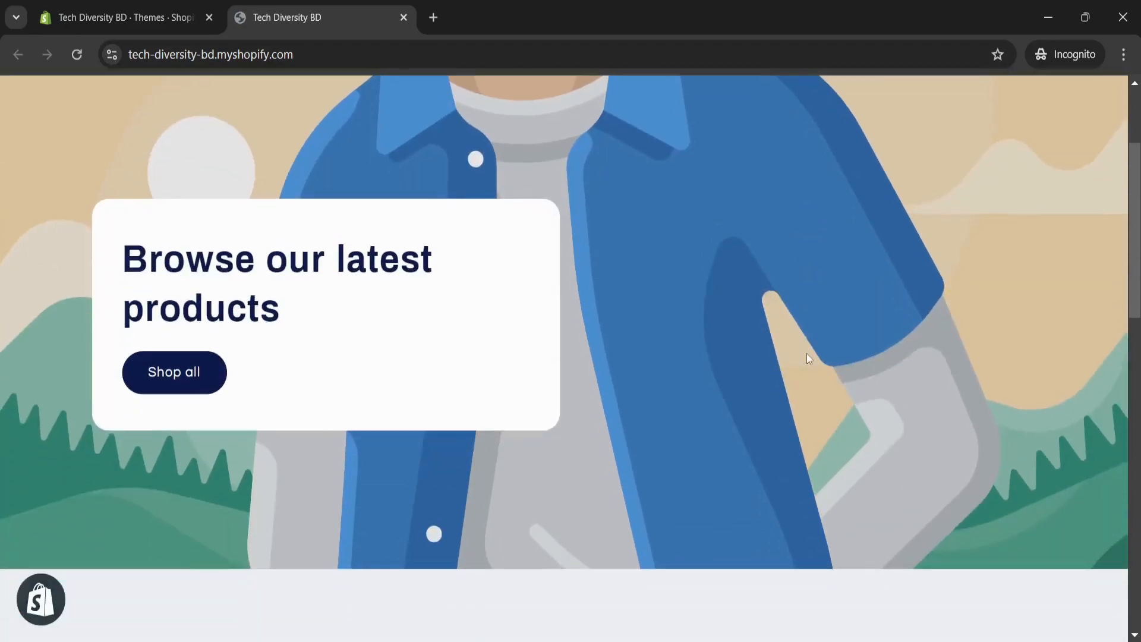
{"action": "scroll", "coordinate": [807, 353], "scroll_direction": "down", "scroll_amount": 5}
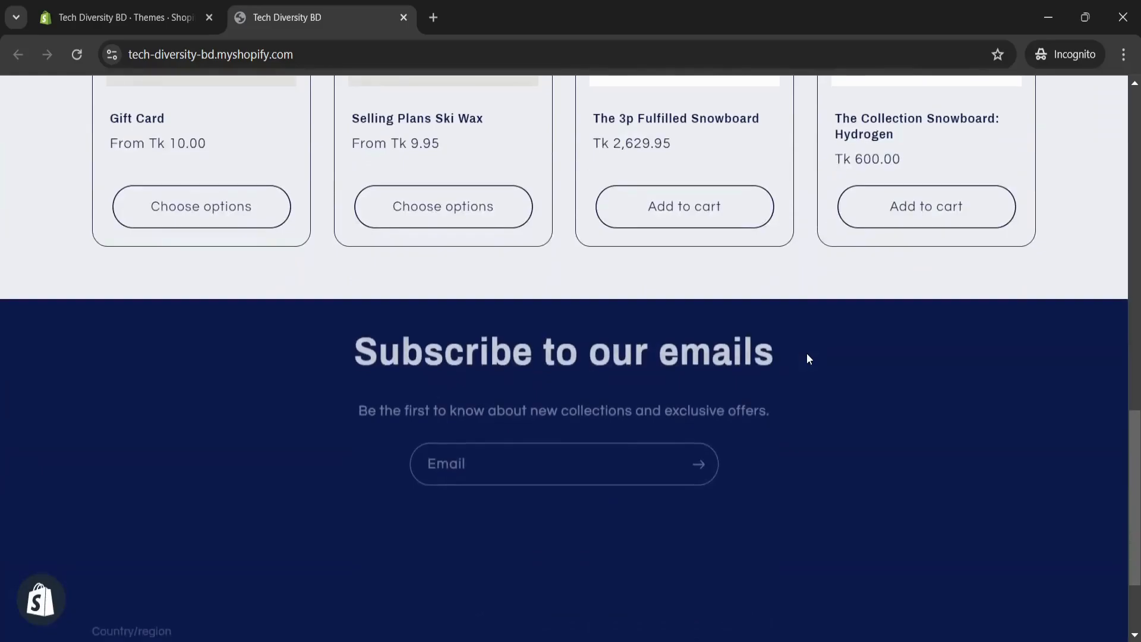